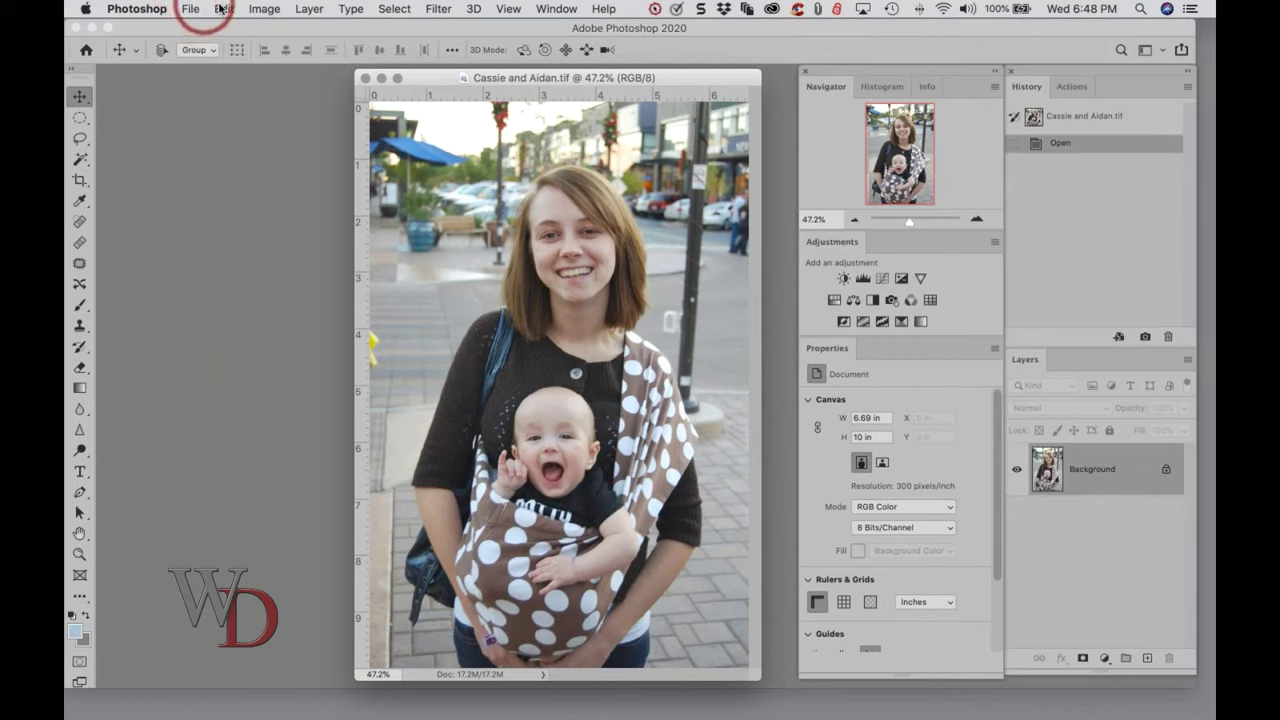
Open the color settings and choose the North America General Purpose 2 preset.
left_click(224, 8)
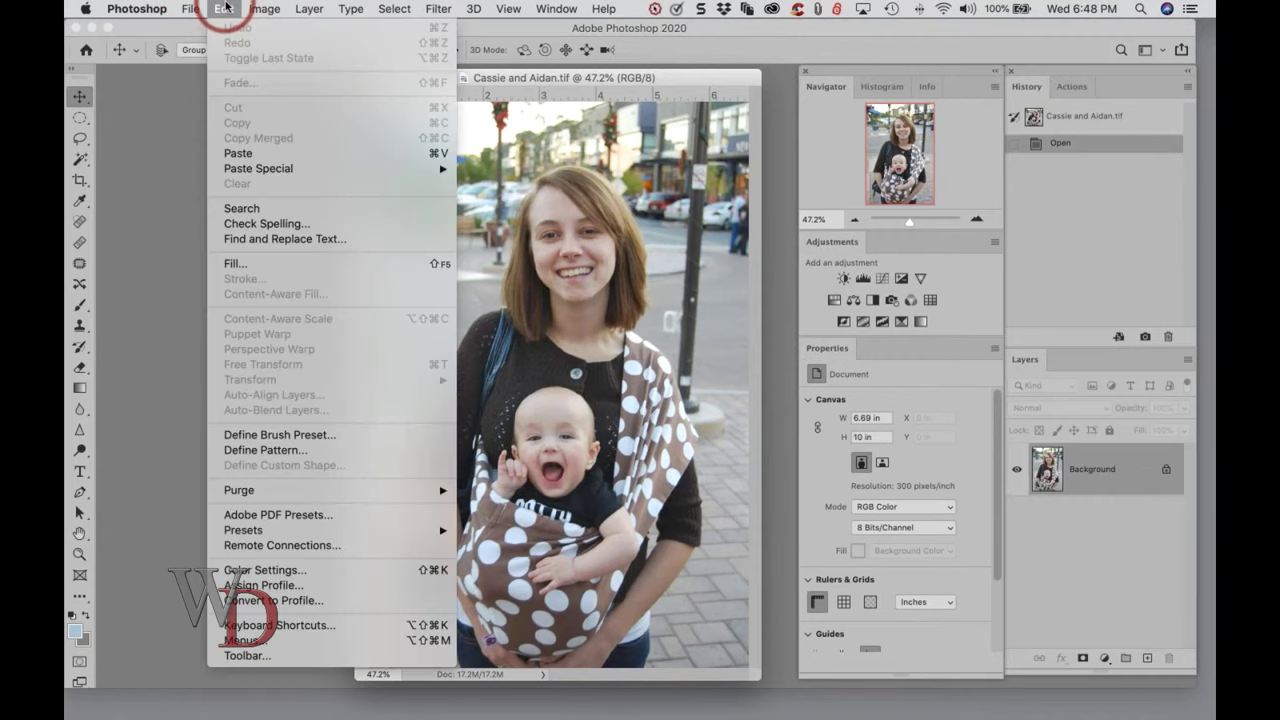
left_click(279, 570)
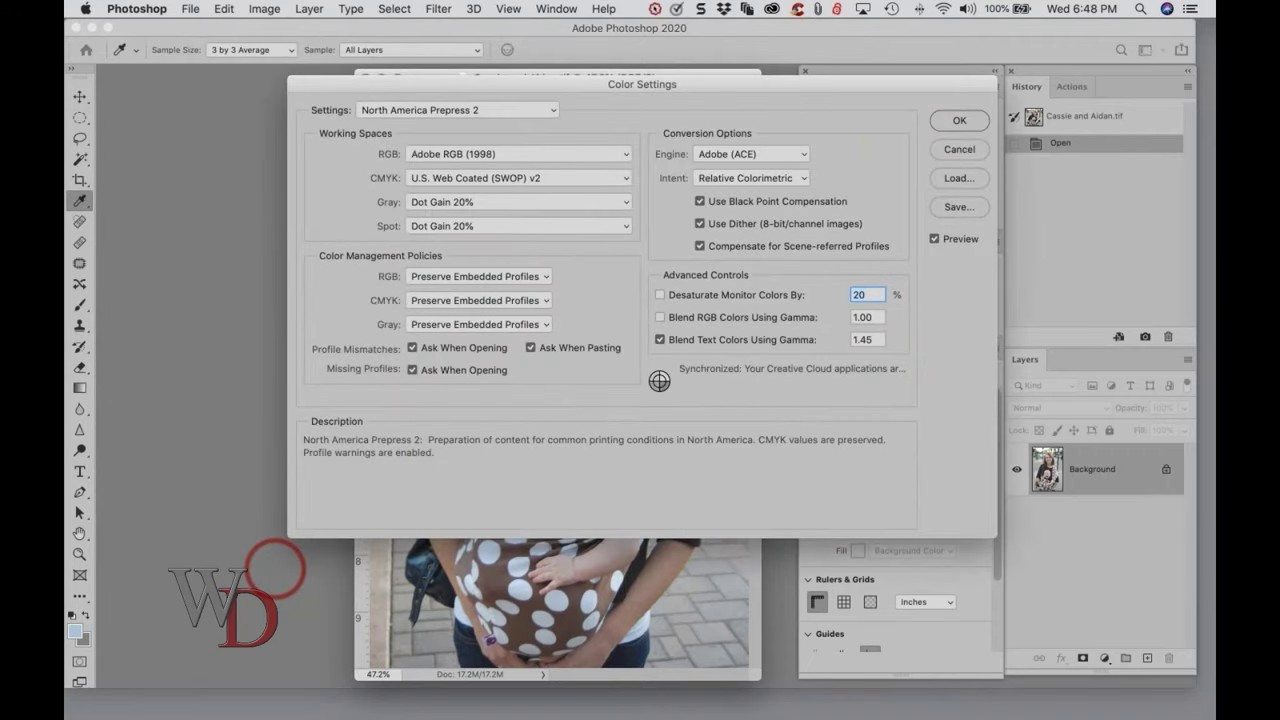
left_click(549, 109)
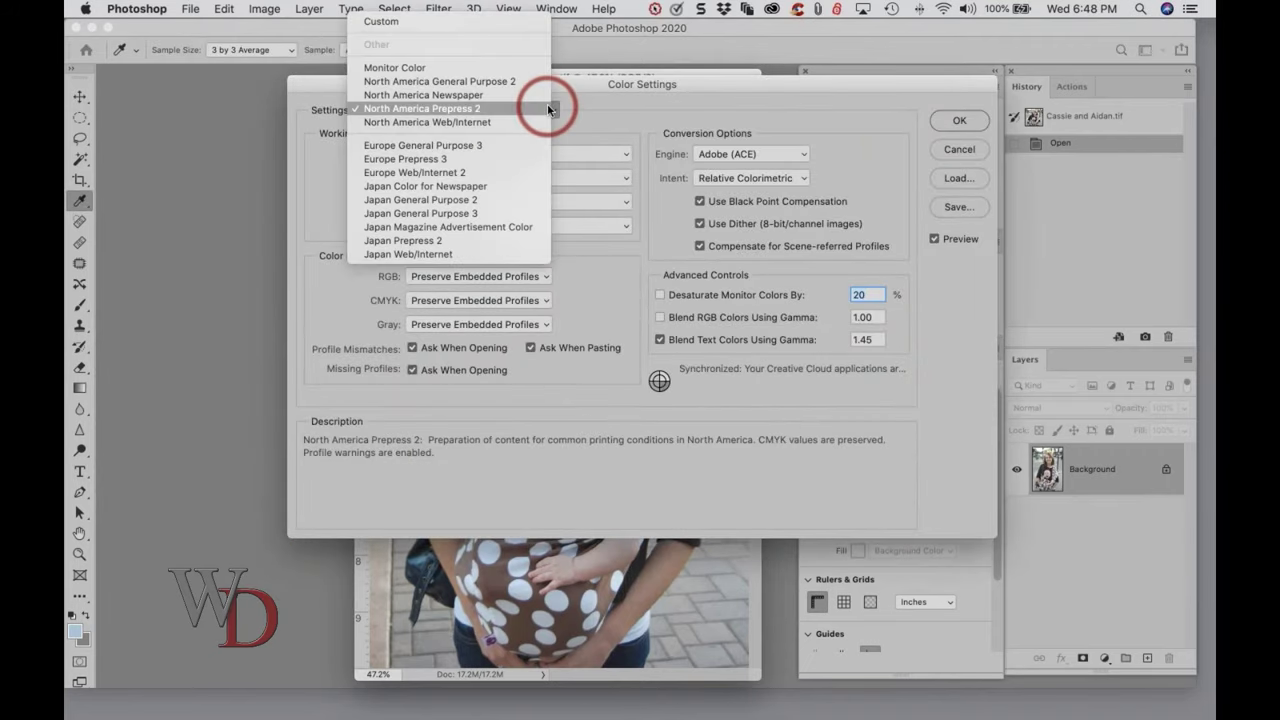
left_click(510, 81)
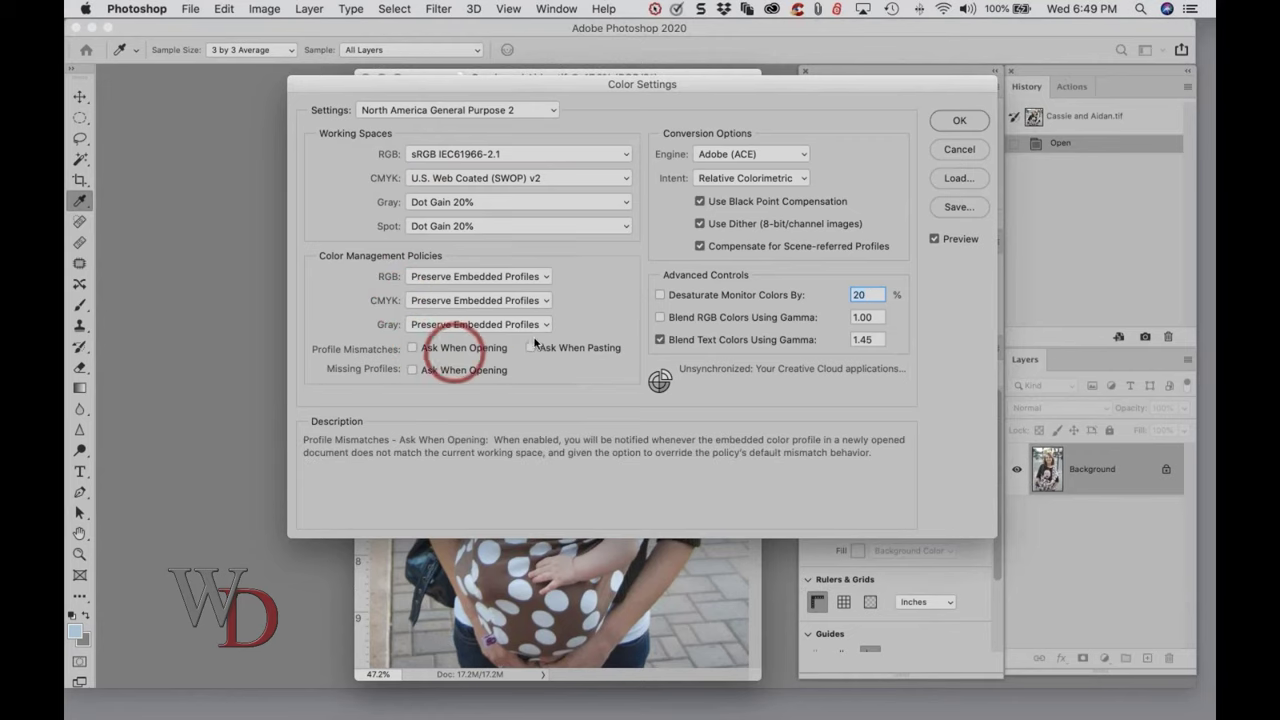
Set the color settings preset to North America Prepress 2 and apply it.
left_click(551, 111)
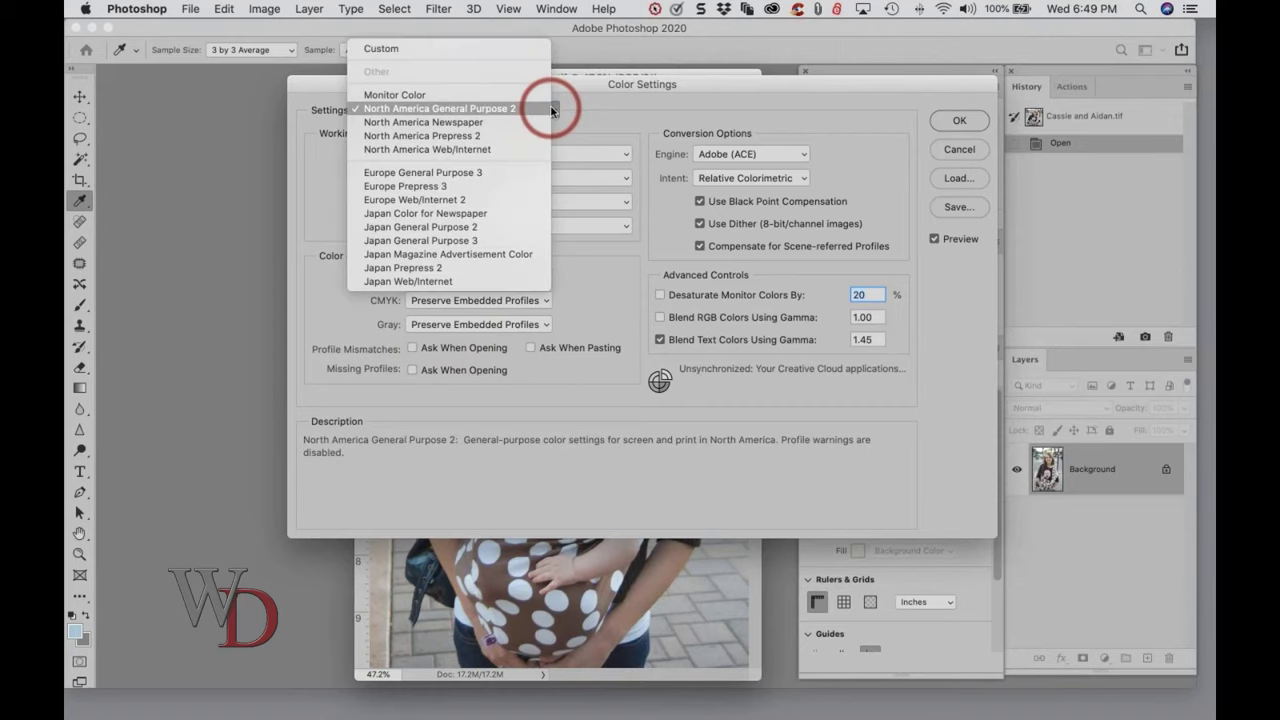
left_click(476, 136)
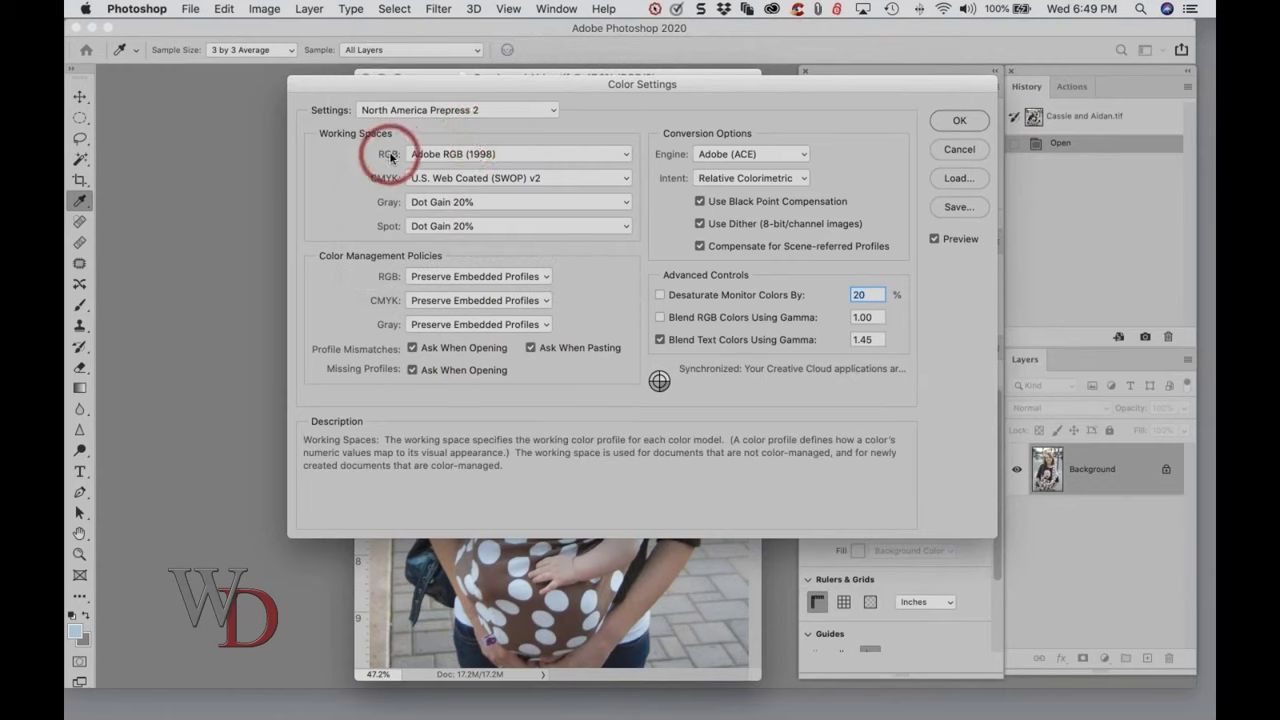
mouse_move(490, 153)
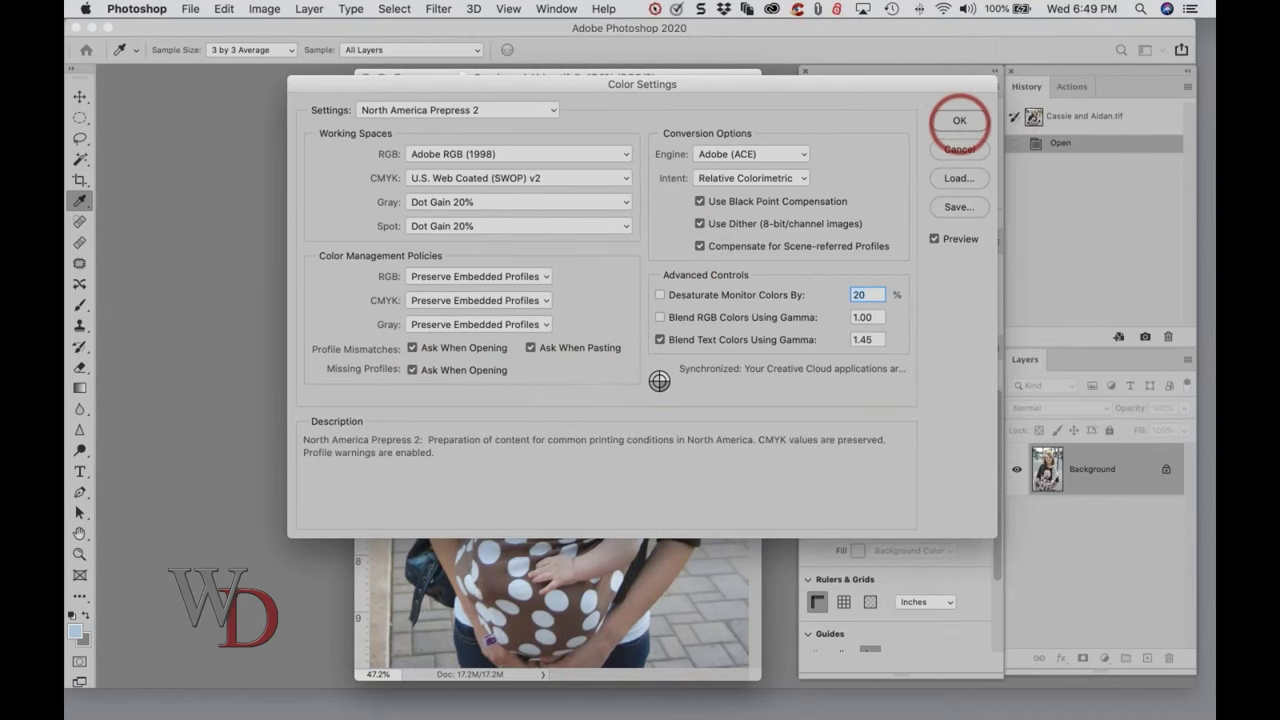
left_click(959, 120)
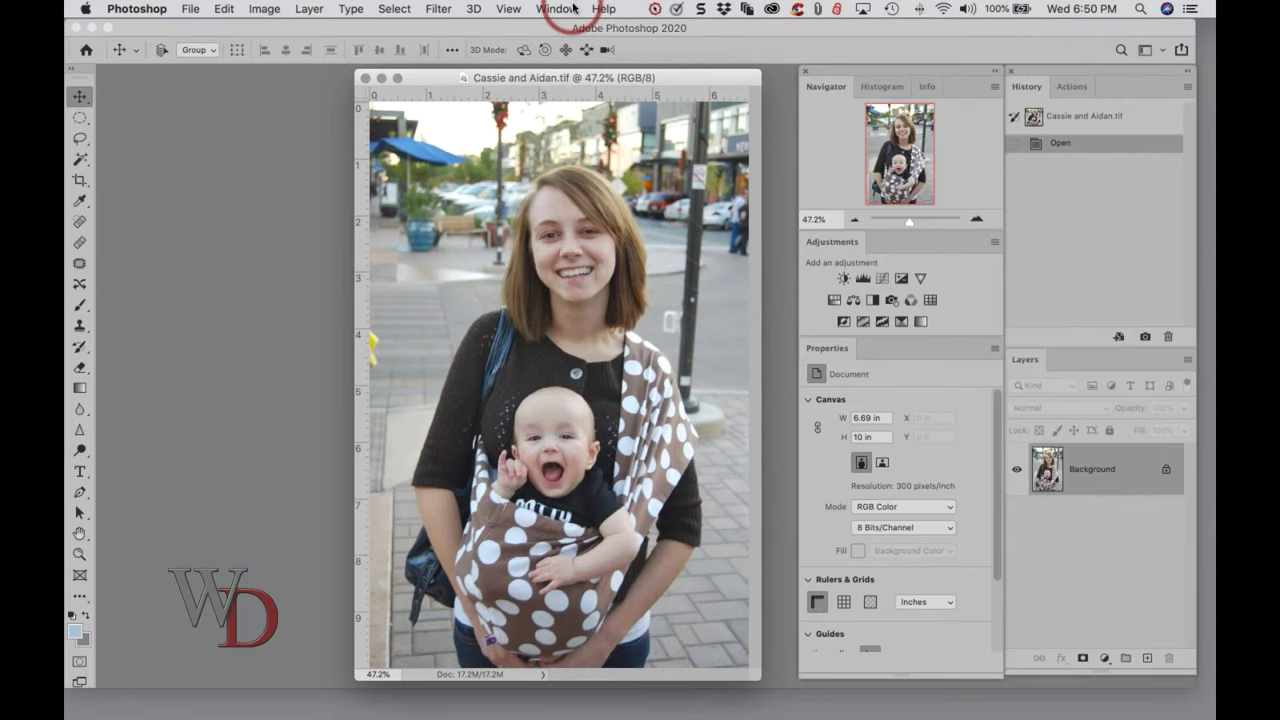
Open the custom proof setup and set the device to simulate to LJ1_FujiMatte-200_08-18.icc.
left_click(443, 9)
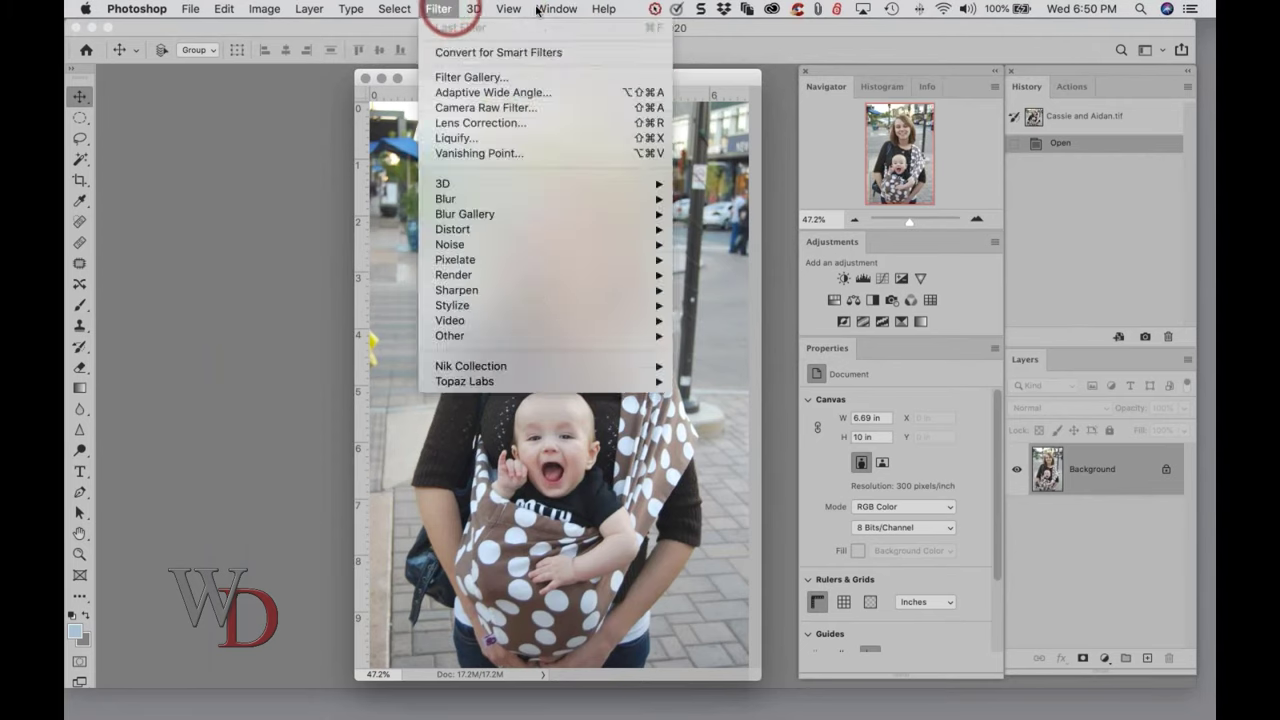
mouse_move(545, 10)
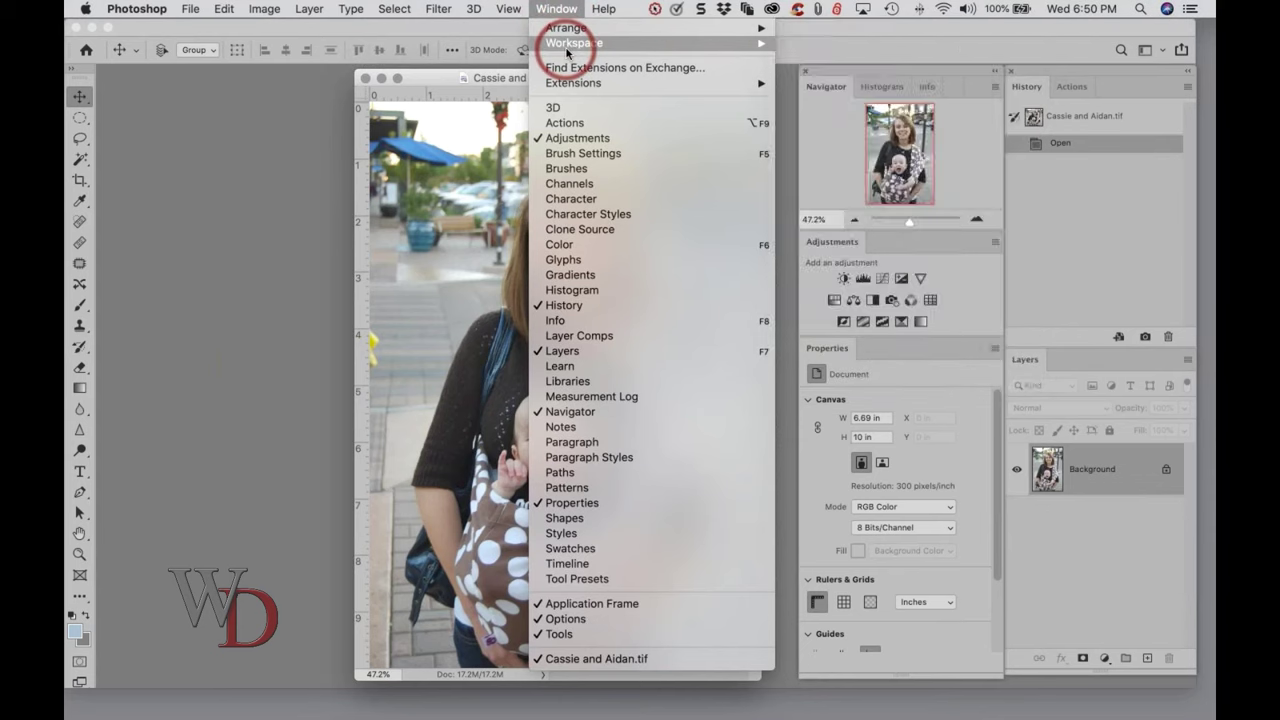
mouse_move(567, 48)
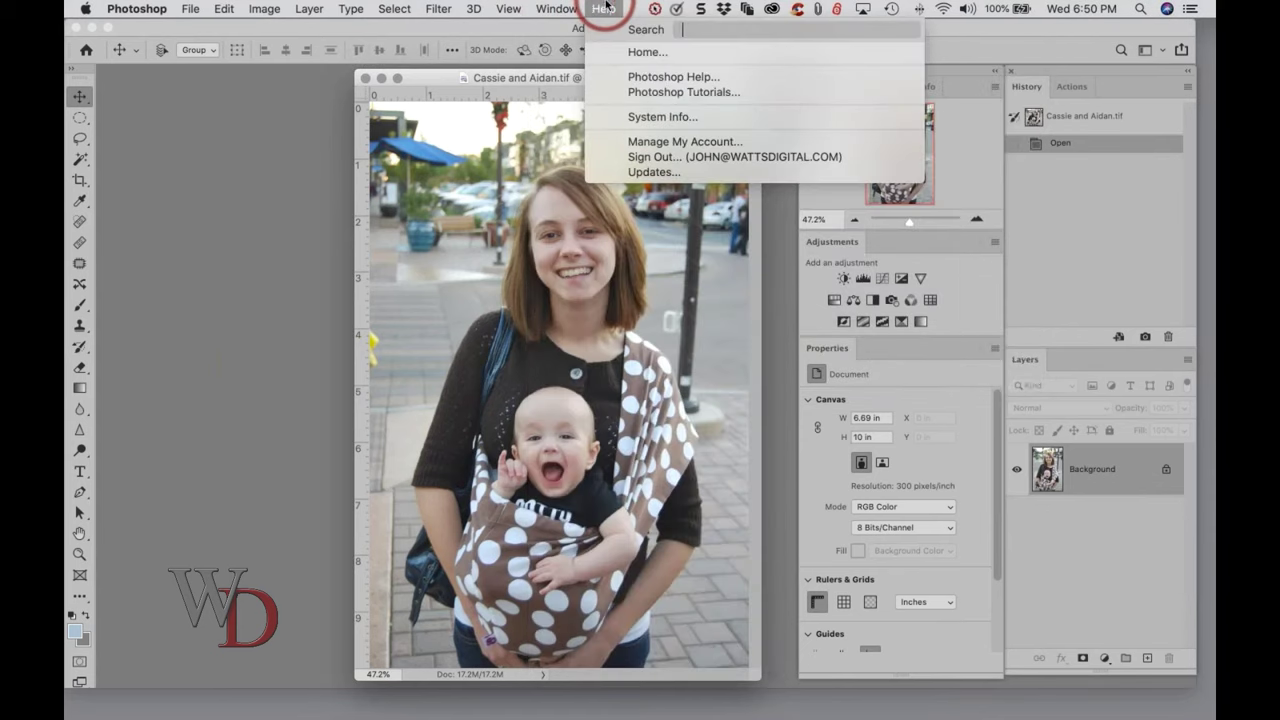
mouse_move(526, 31)
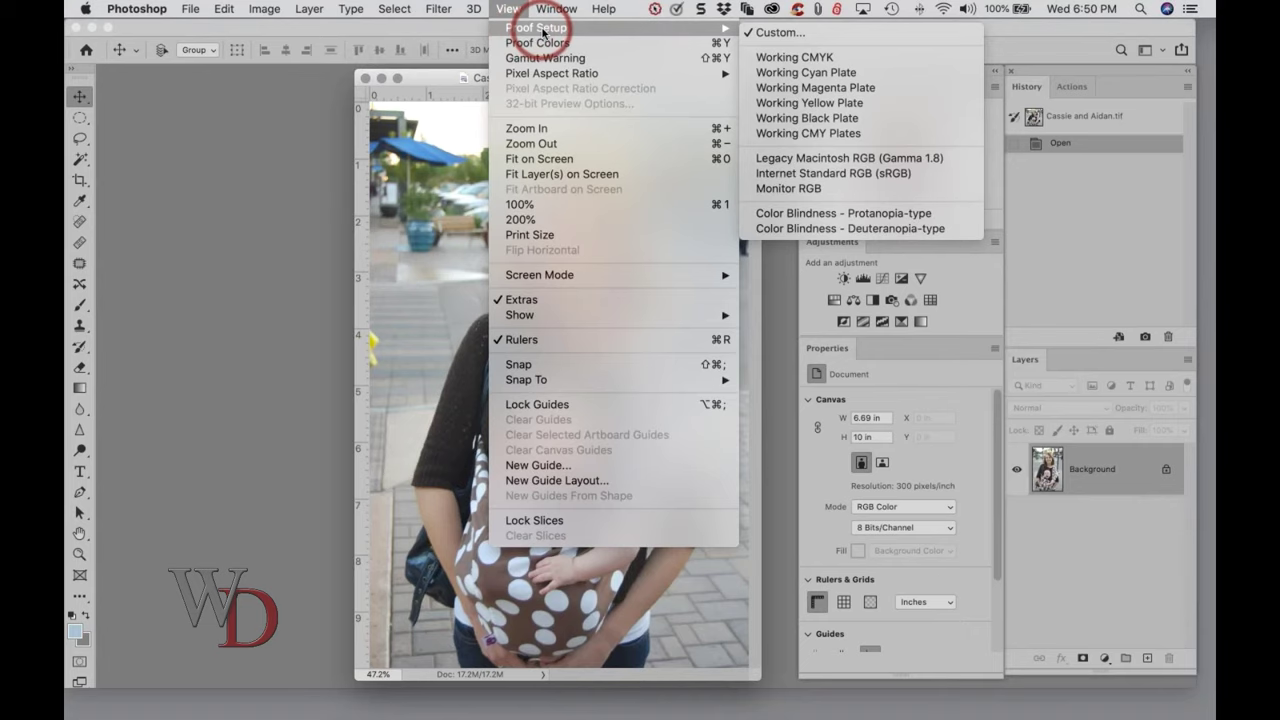
left_click(790, 32)
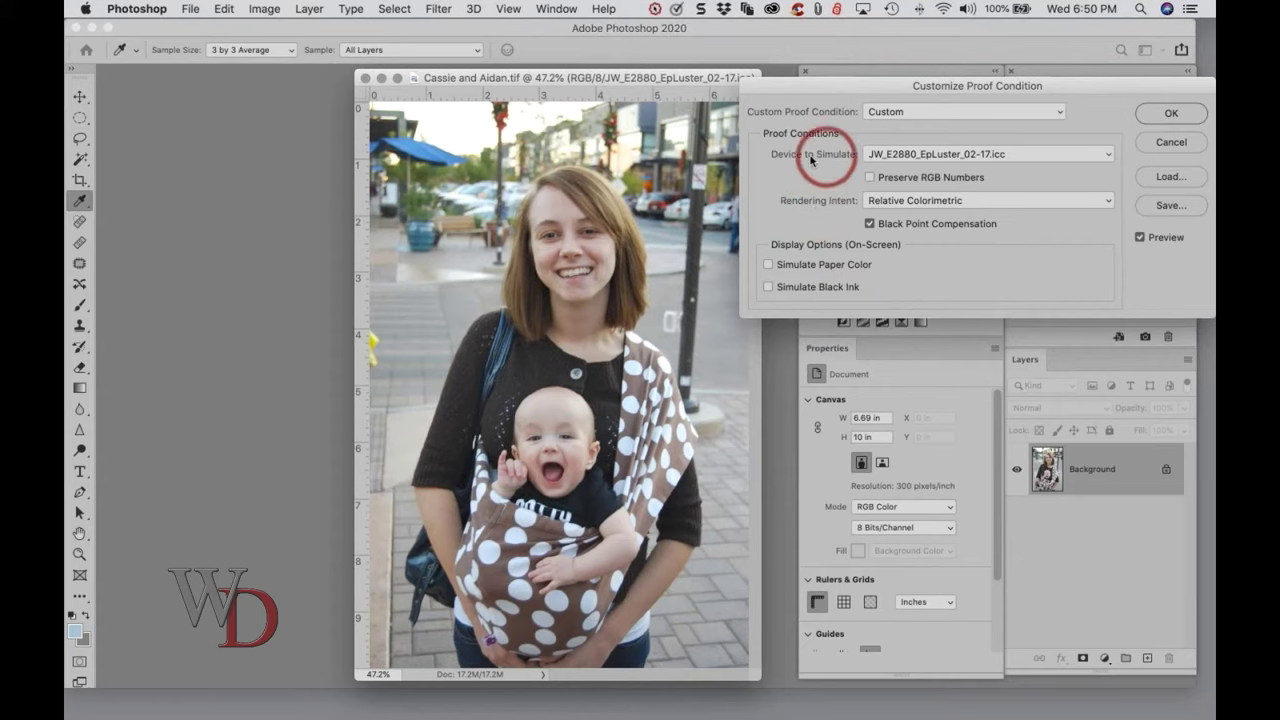
left_click(1107, 155)
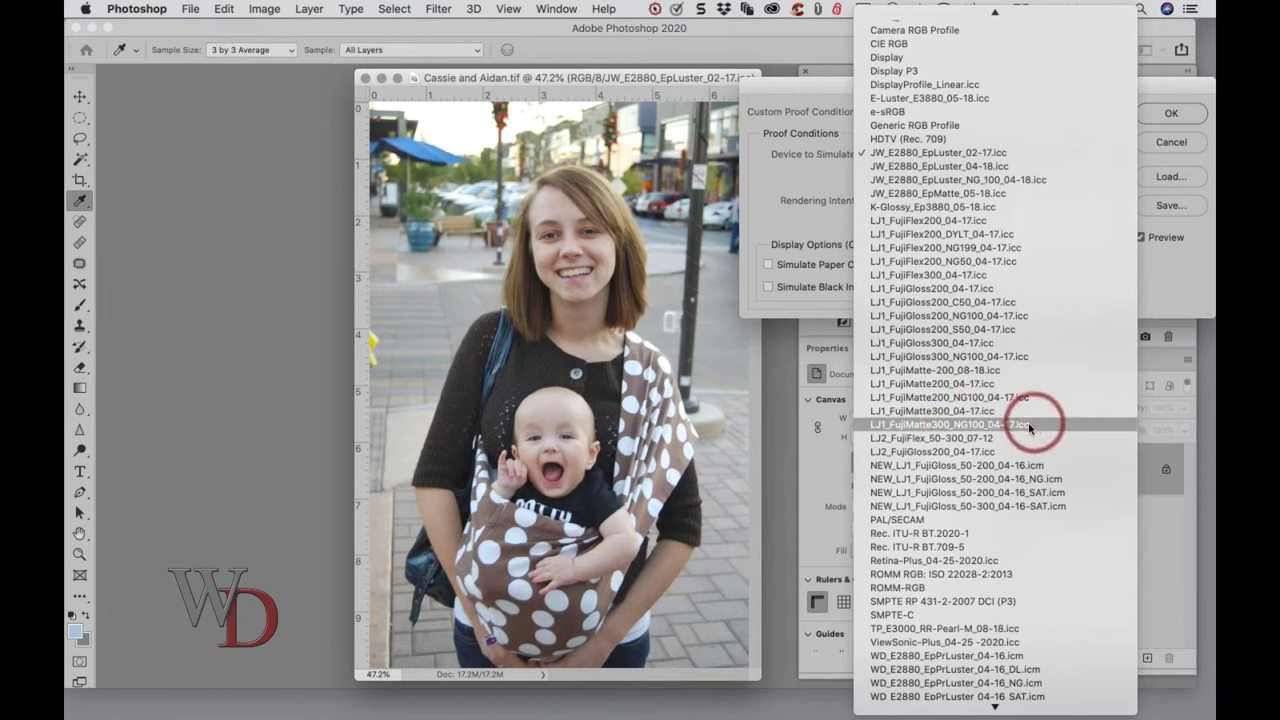
left_click(945, 369)
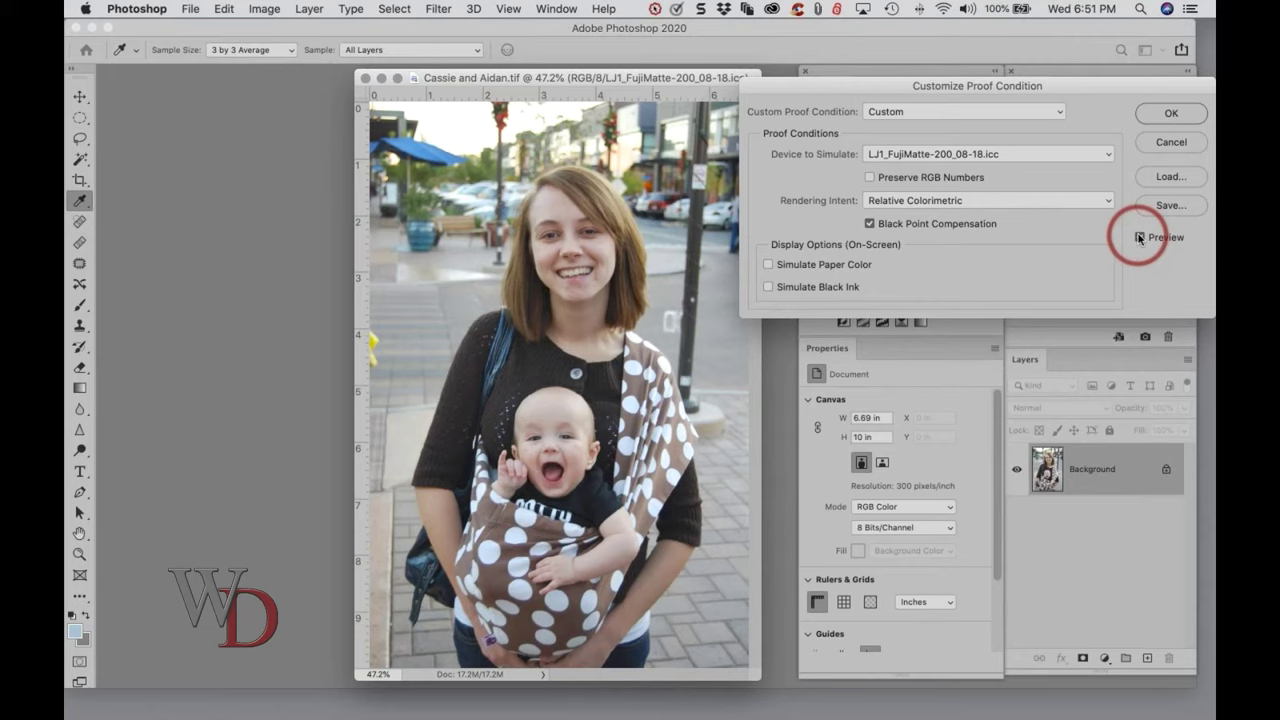
Compare the photo with and without the soft-proof preview, and cancel the custom proof condition.
left_click(1139, 238)
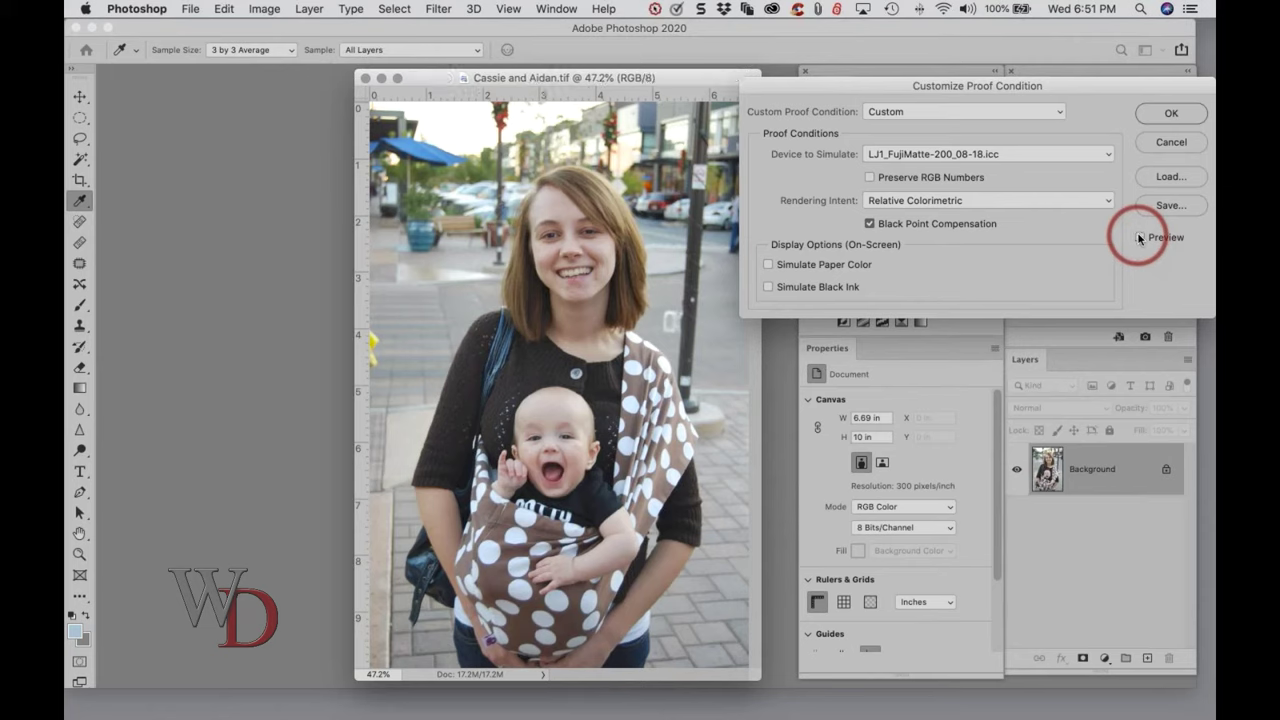
left_click(1139, 238)
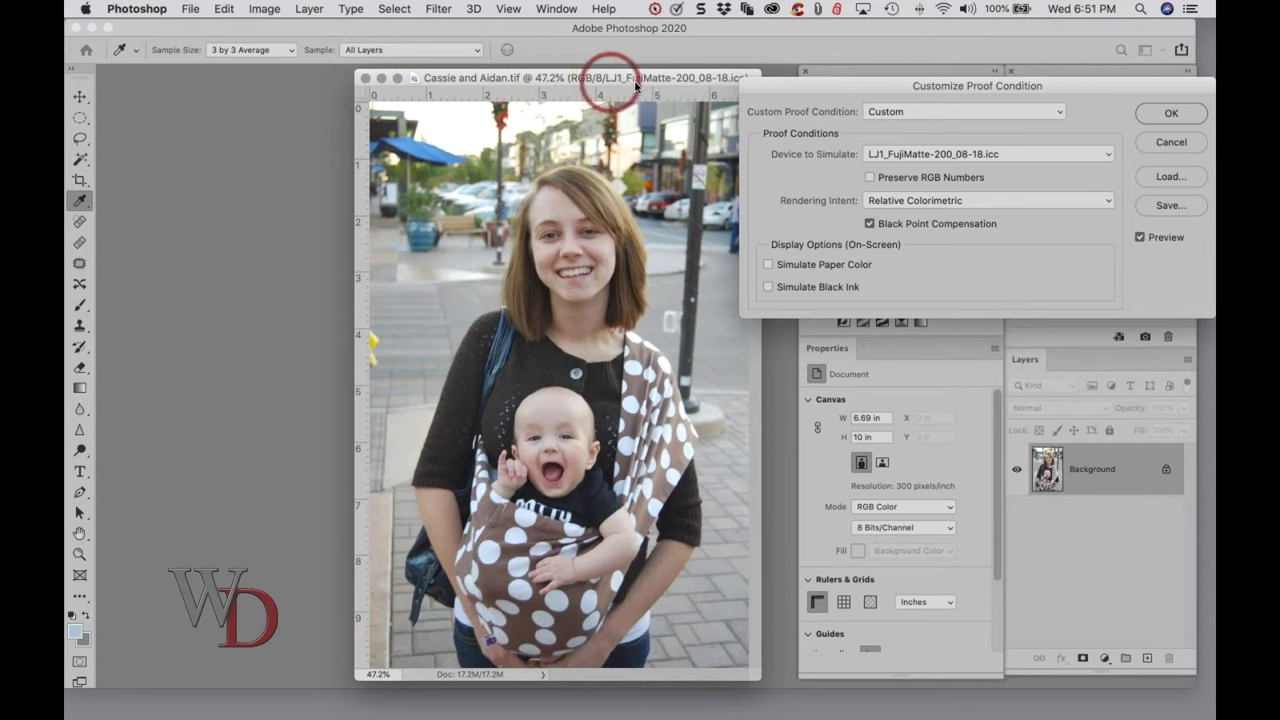
left_click(1140, 238)
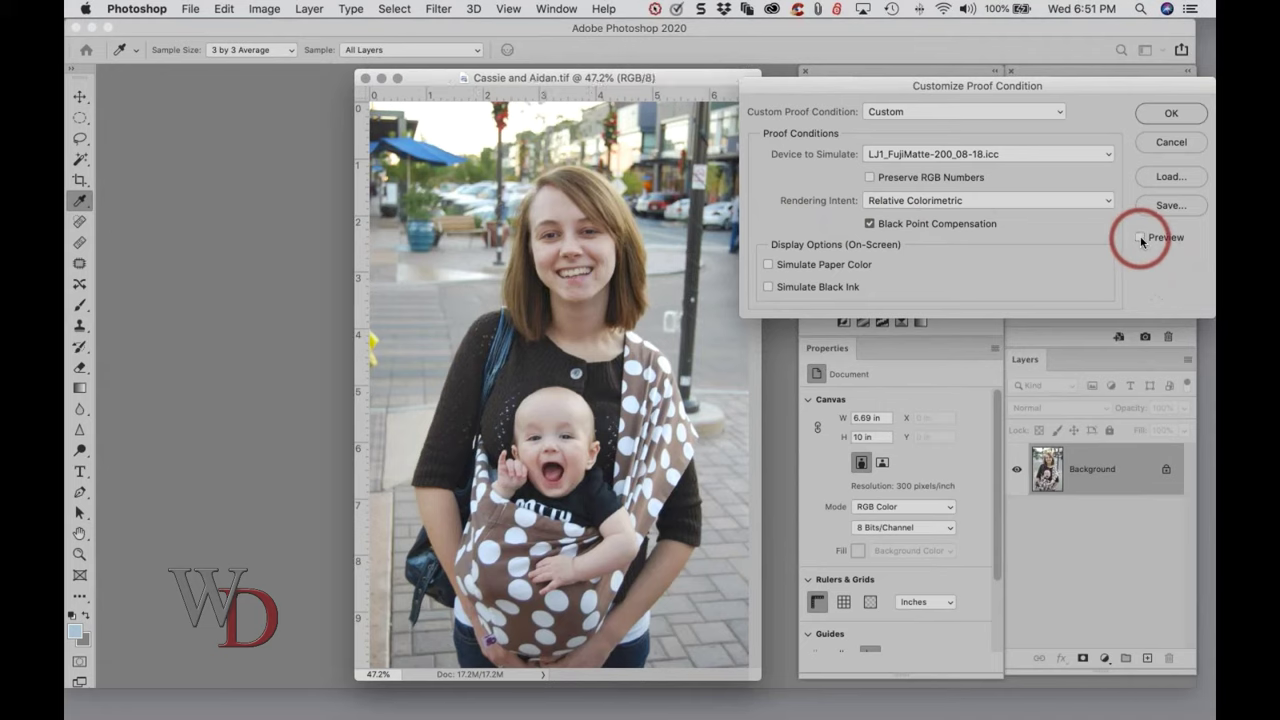
left_click(1140, 238)
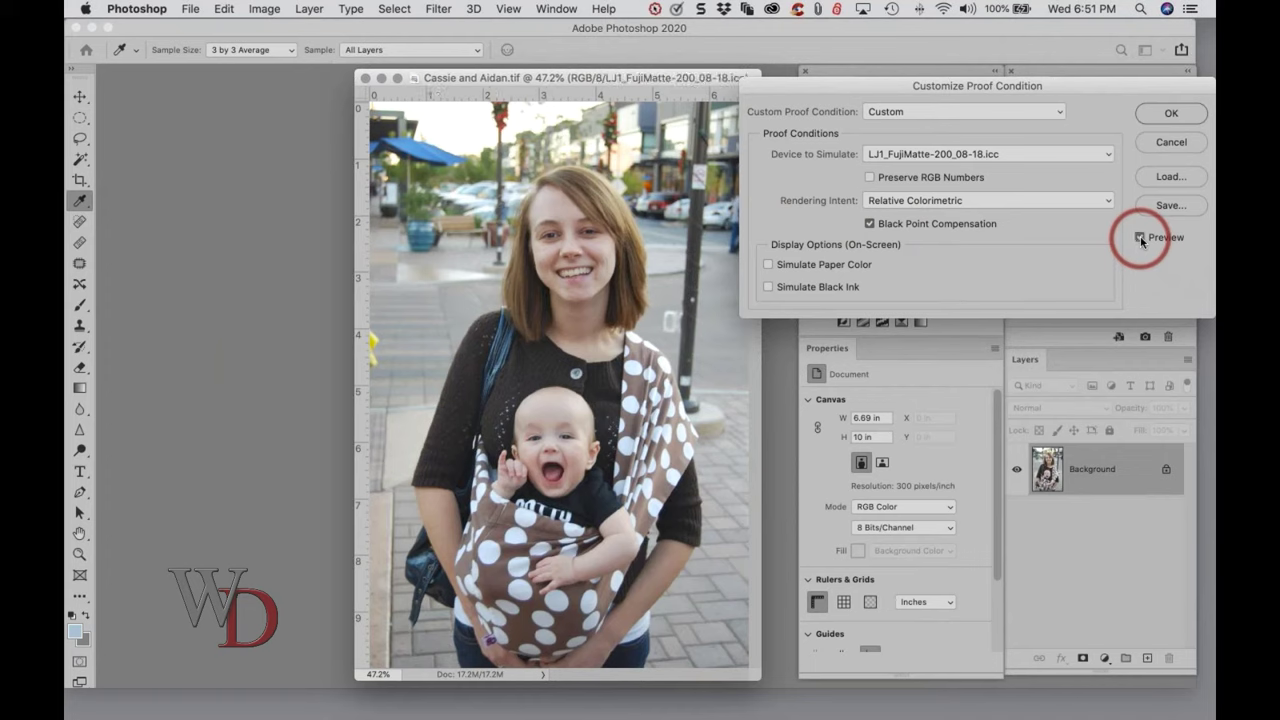
left_click(1140, 238)
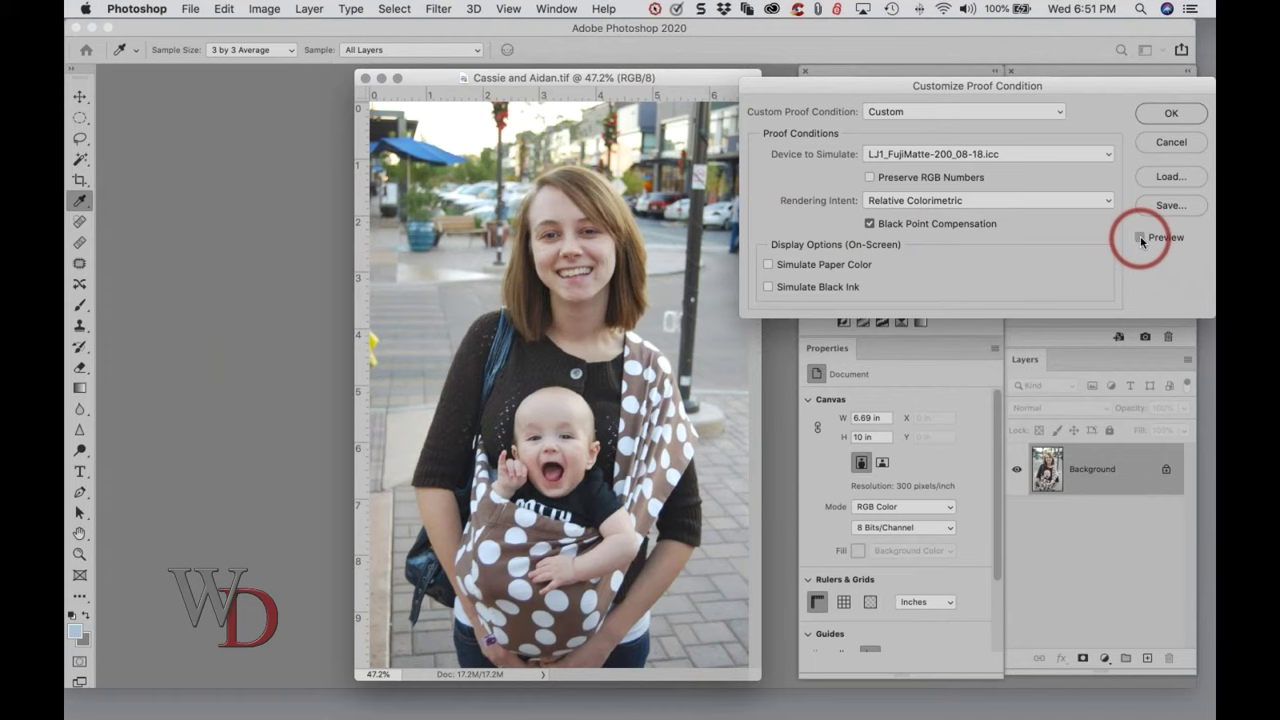
left_click(1140, 238)
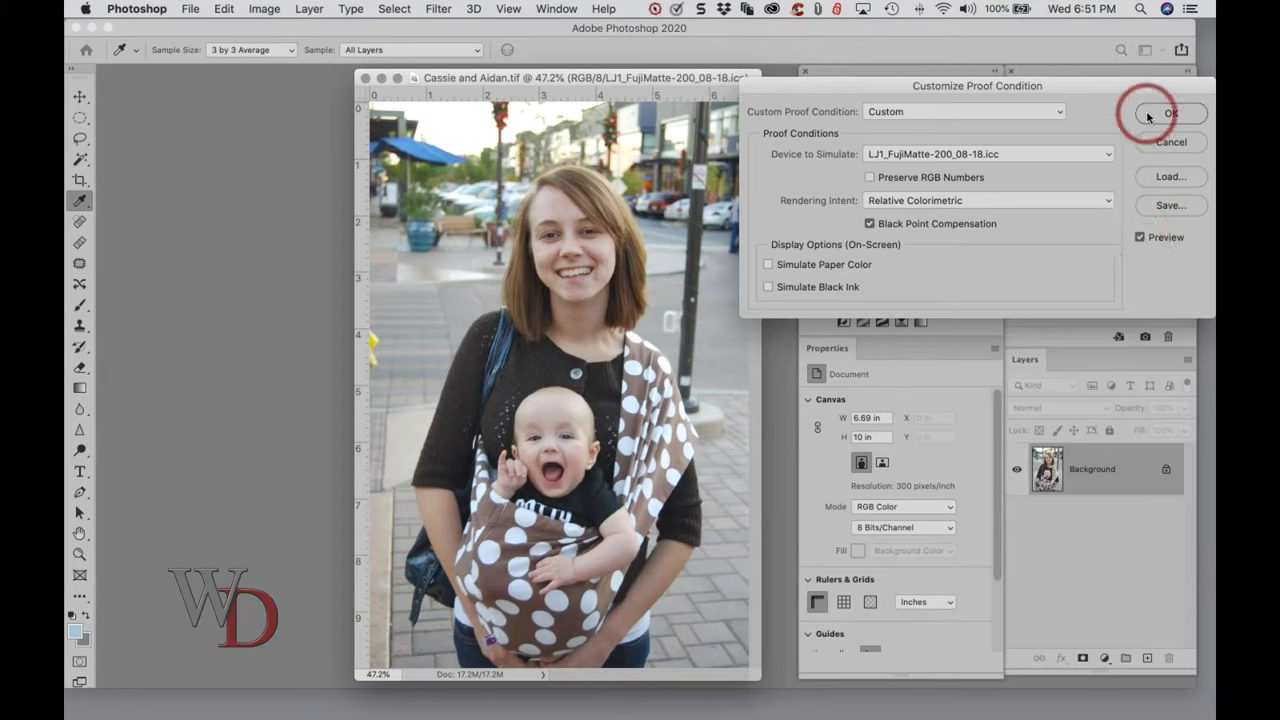
left_click(1158, 146)
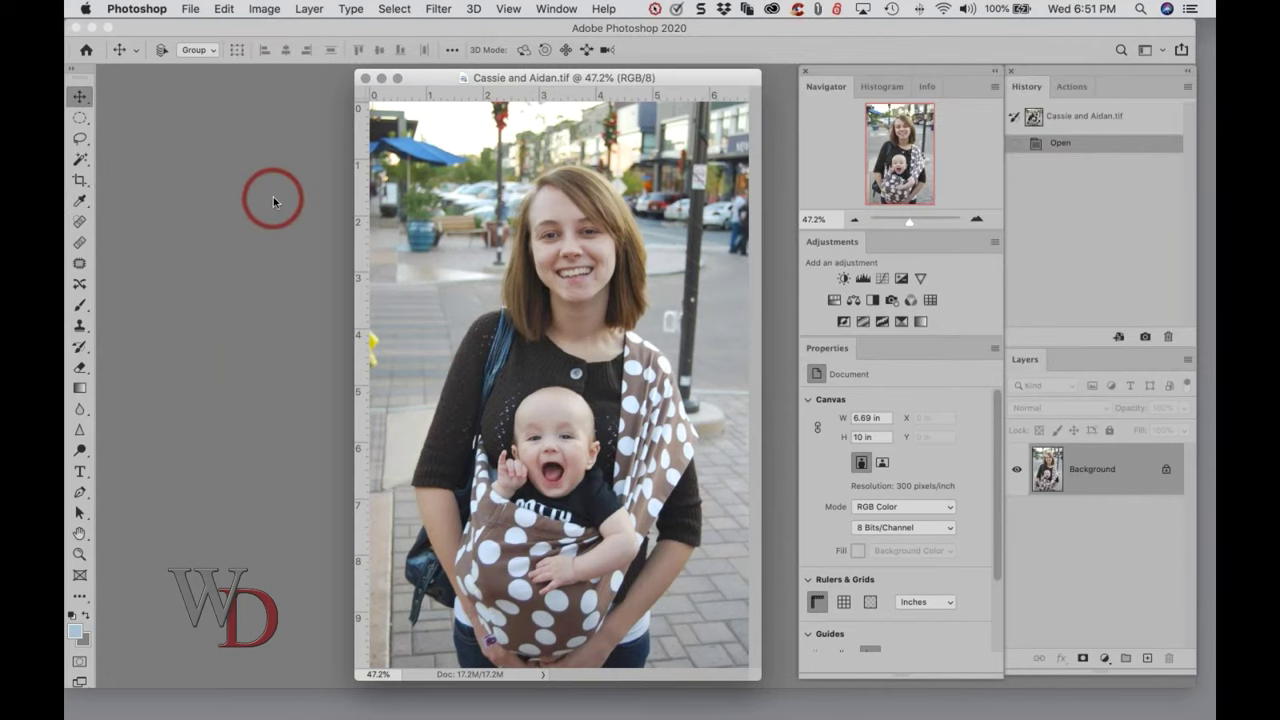
Close the current photo and open AChang_MaliaRed.tif from the ForCM_06-03-20 folder in Finder, using Photoshop.
left_click(367, 78)
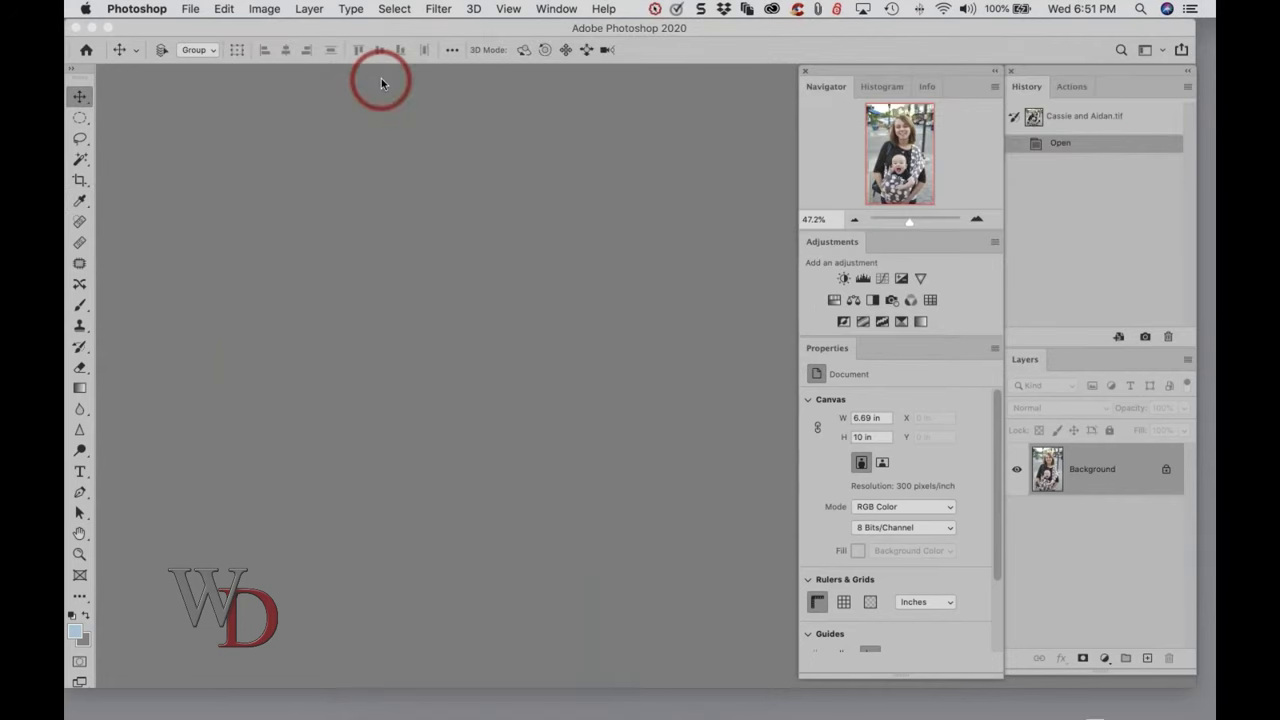
mouse_move(1157, 700)
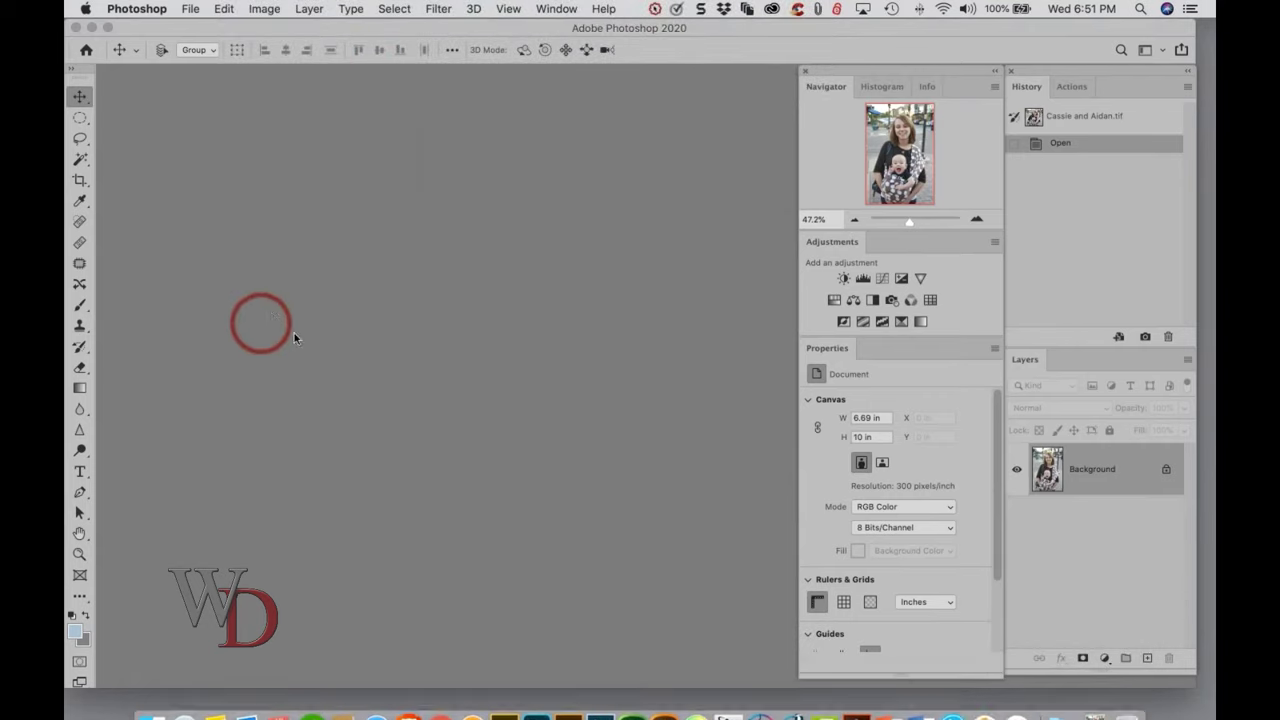
key("super+Tab")
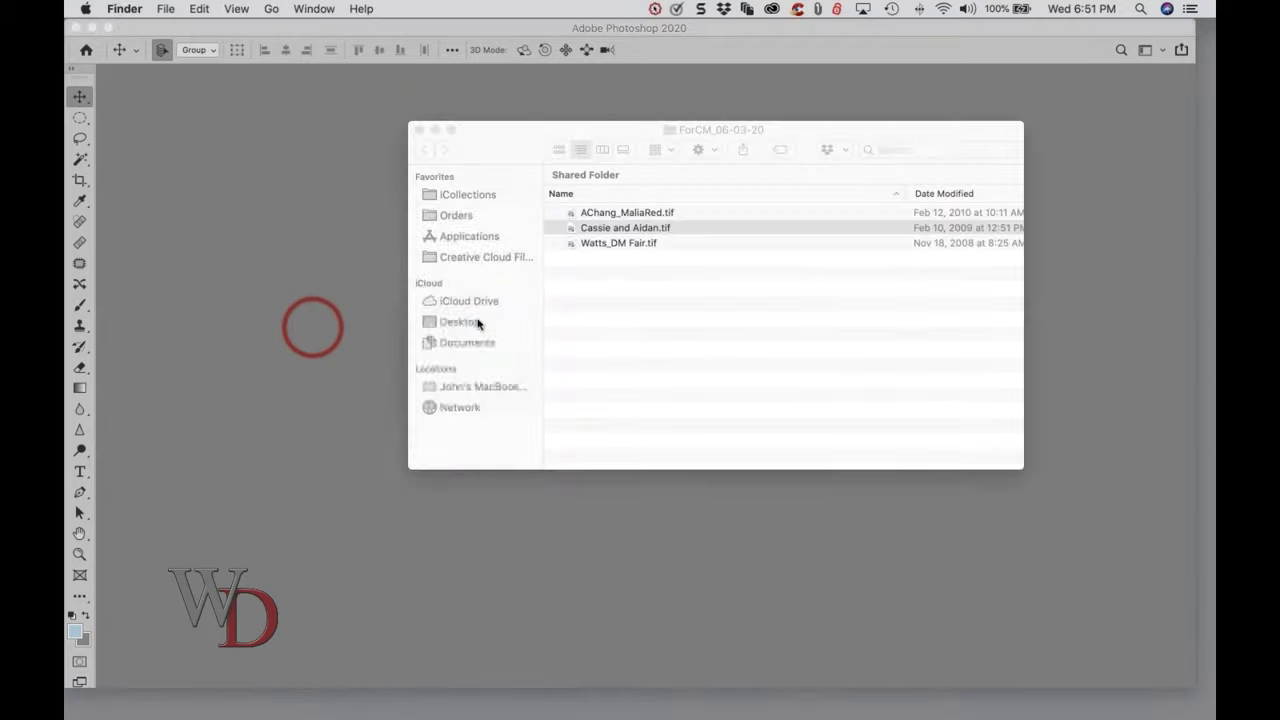
left_click(588, 230)
left_click(573, 213)
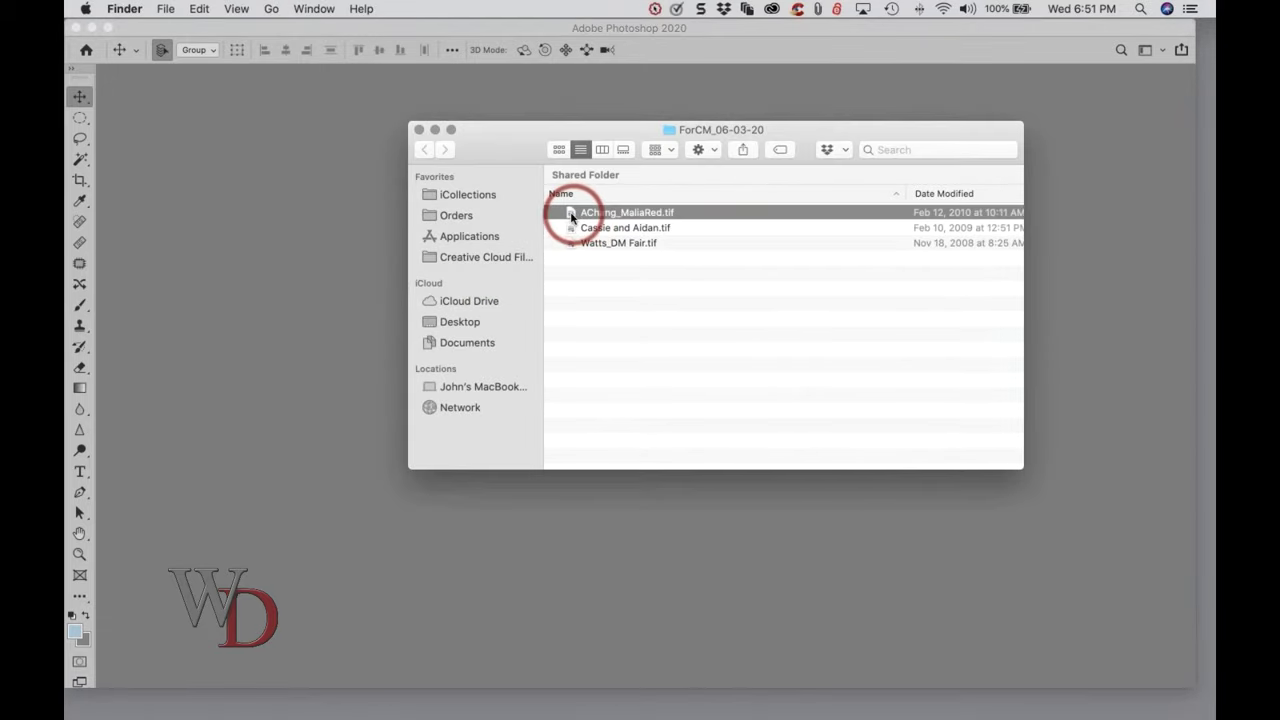
left_click_drag(573, 216, 479, 580)
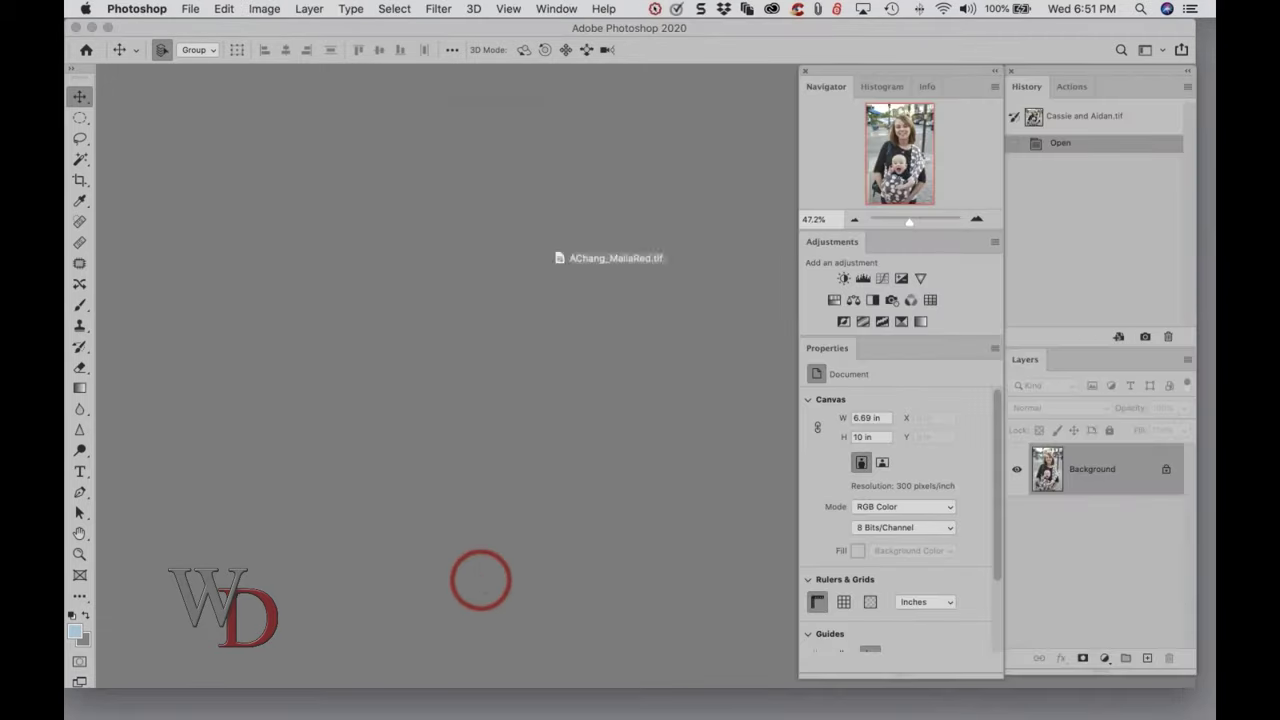
key("super+minus")
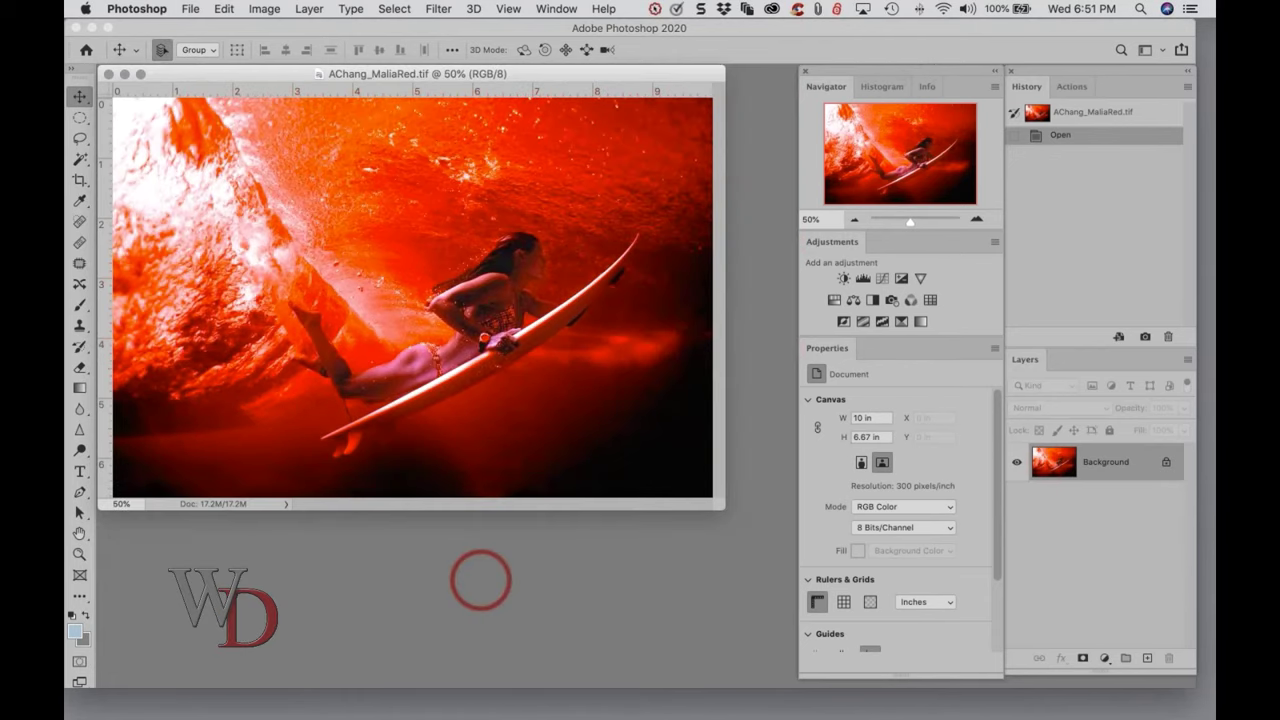
Move the surfer image's floating window beside the panels, clear of the workspace edges.
left_click(530, 76)
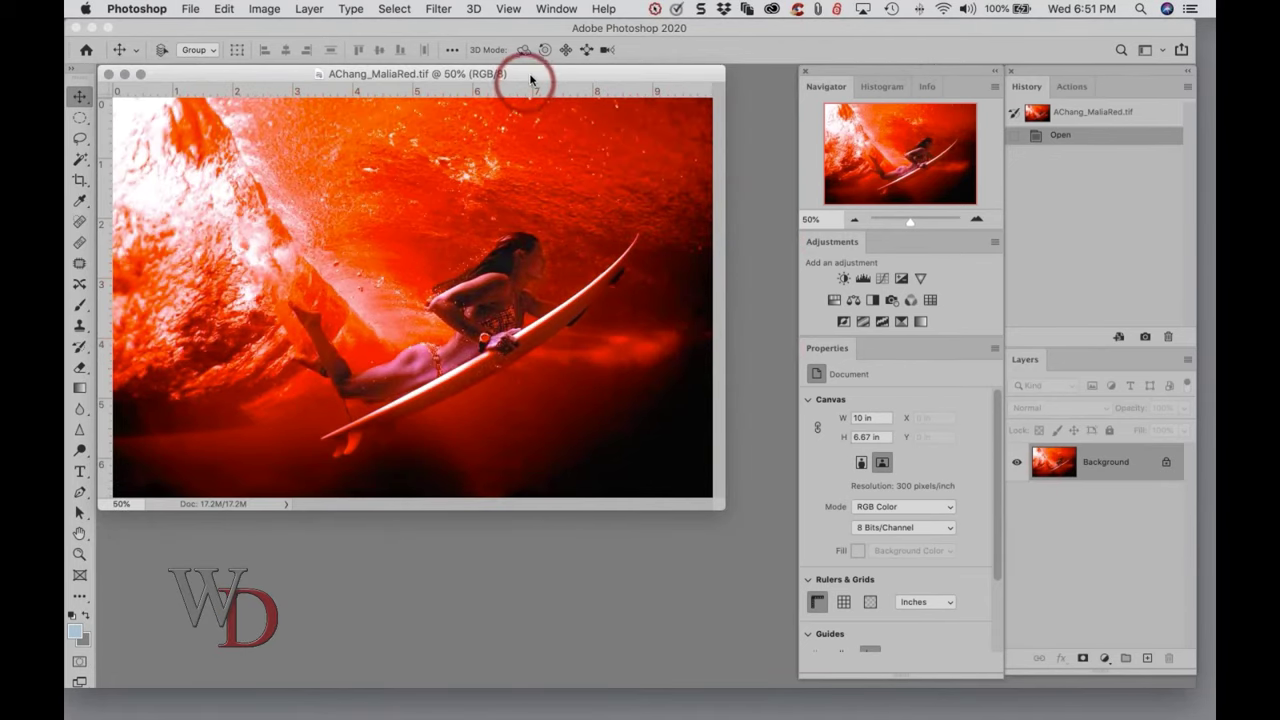
left_click_drag(541, 90, 566, 112)
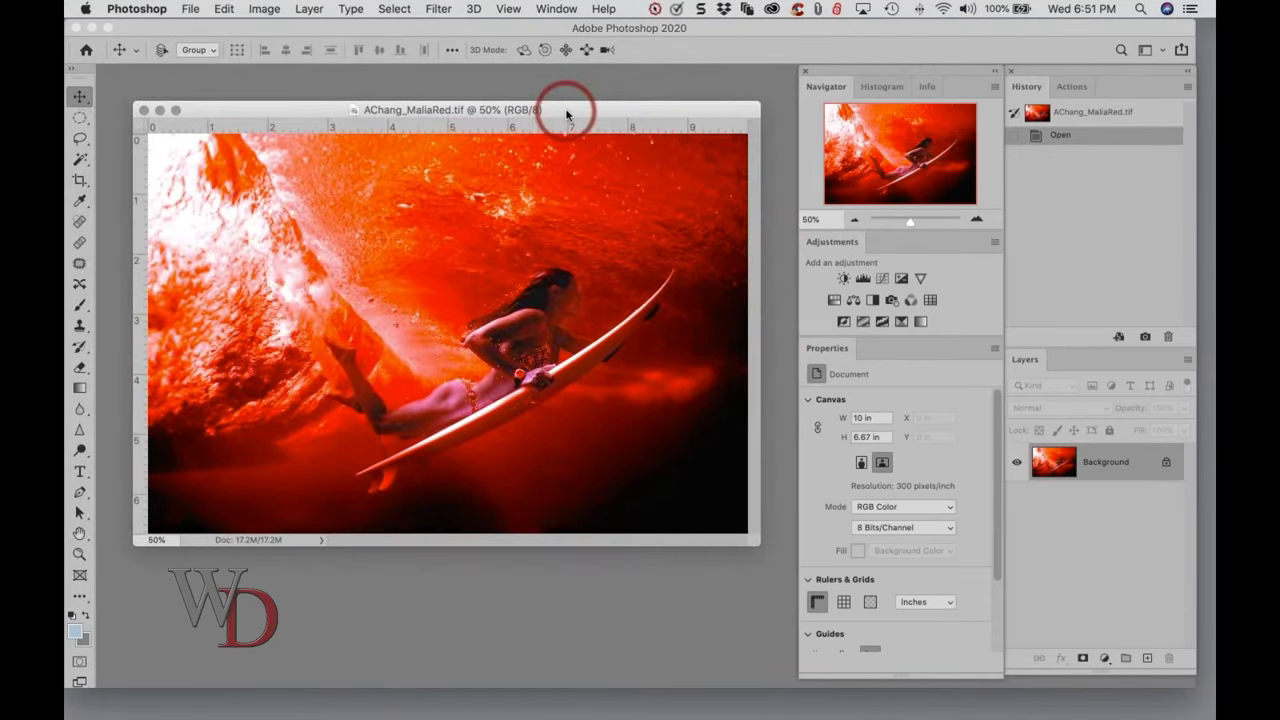
left_click(473, 600)
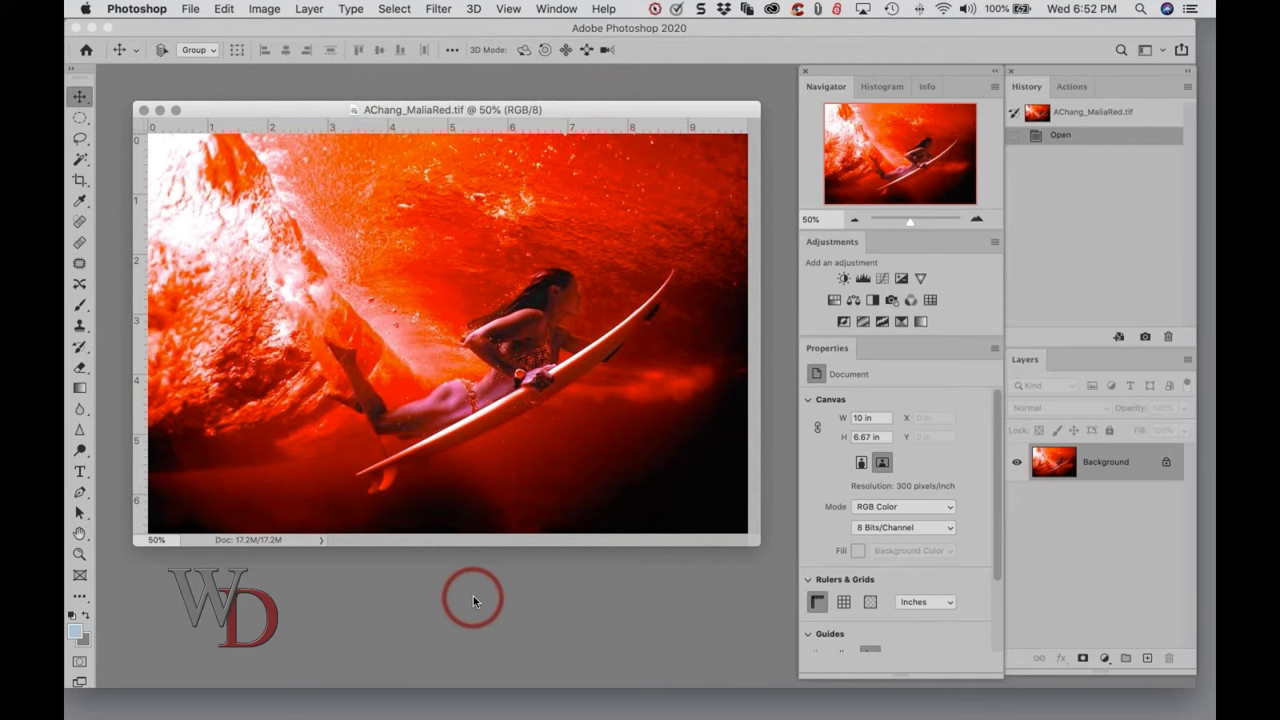
Open the custom proof setup for the surfer photo and set the device to simulate to LJ1_FujiMatte-200_08-18.icc.
left_click(480, 8)
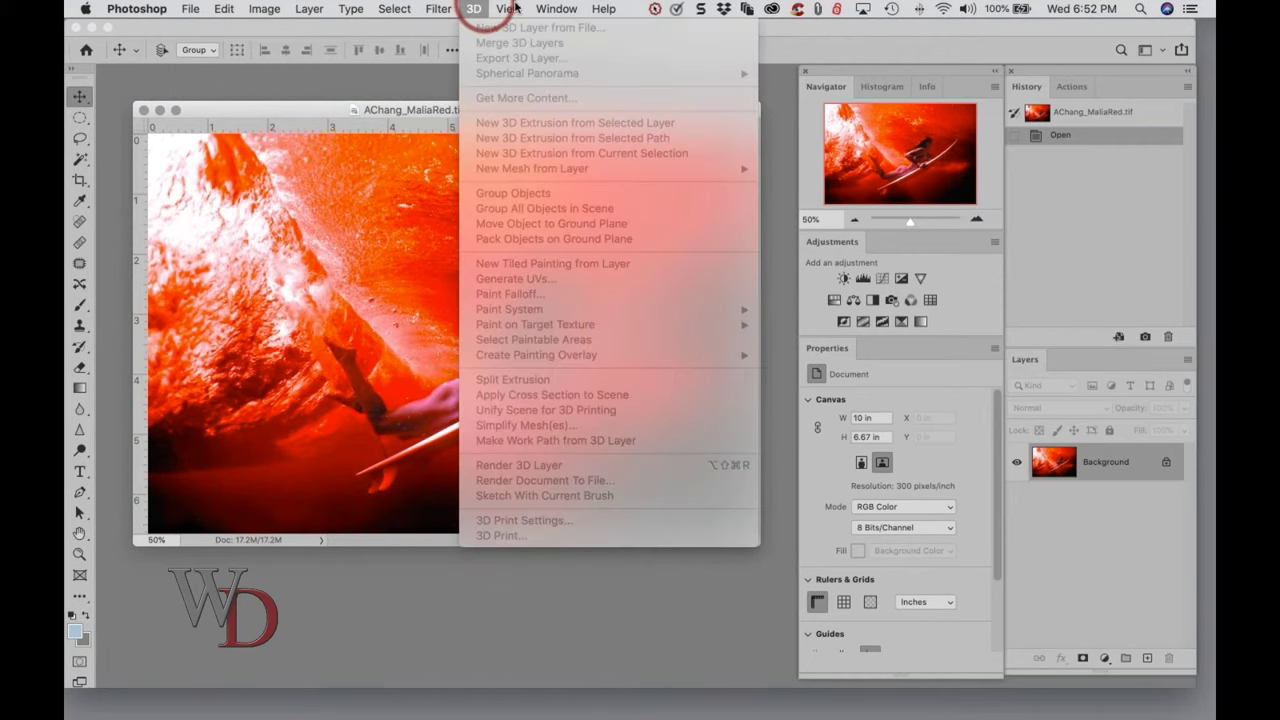
mouse_move(508, 8)
mouse_move(545, 28)
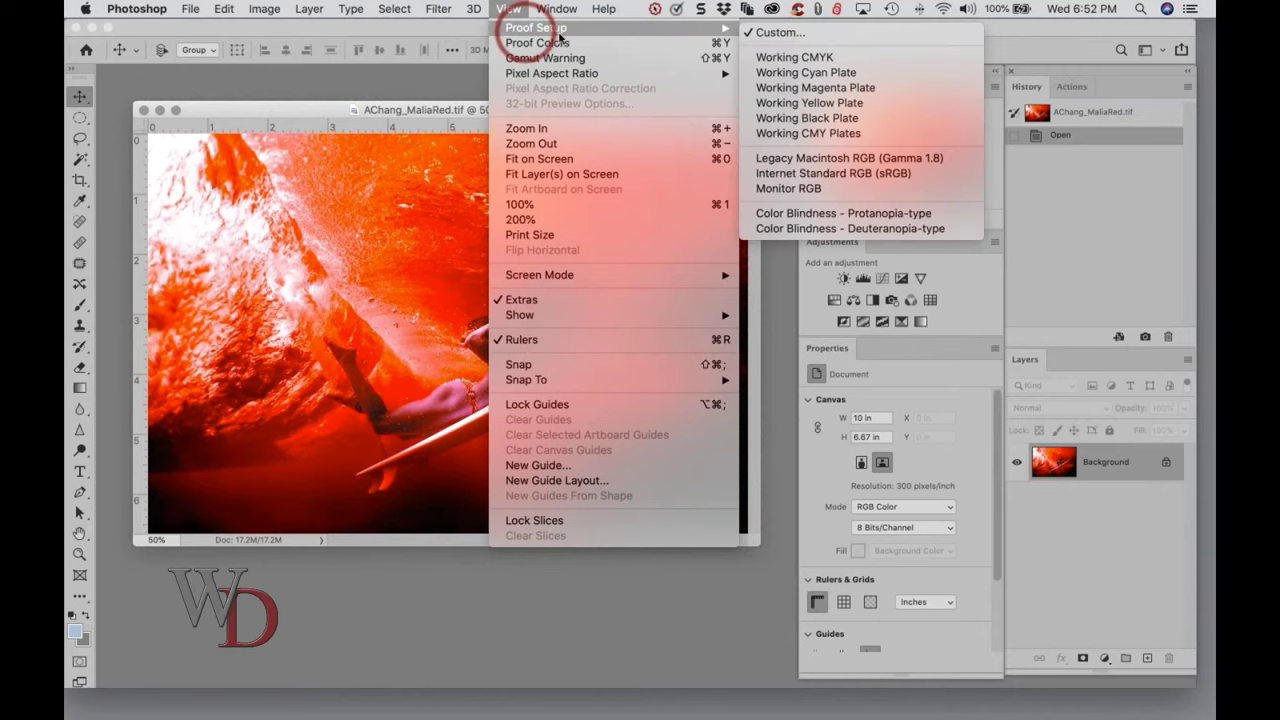
left_click(780, 33)
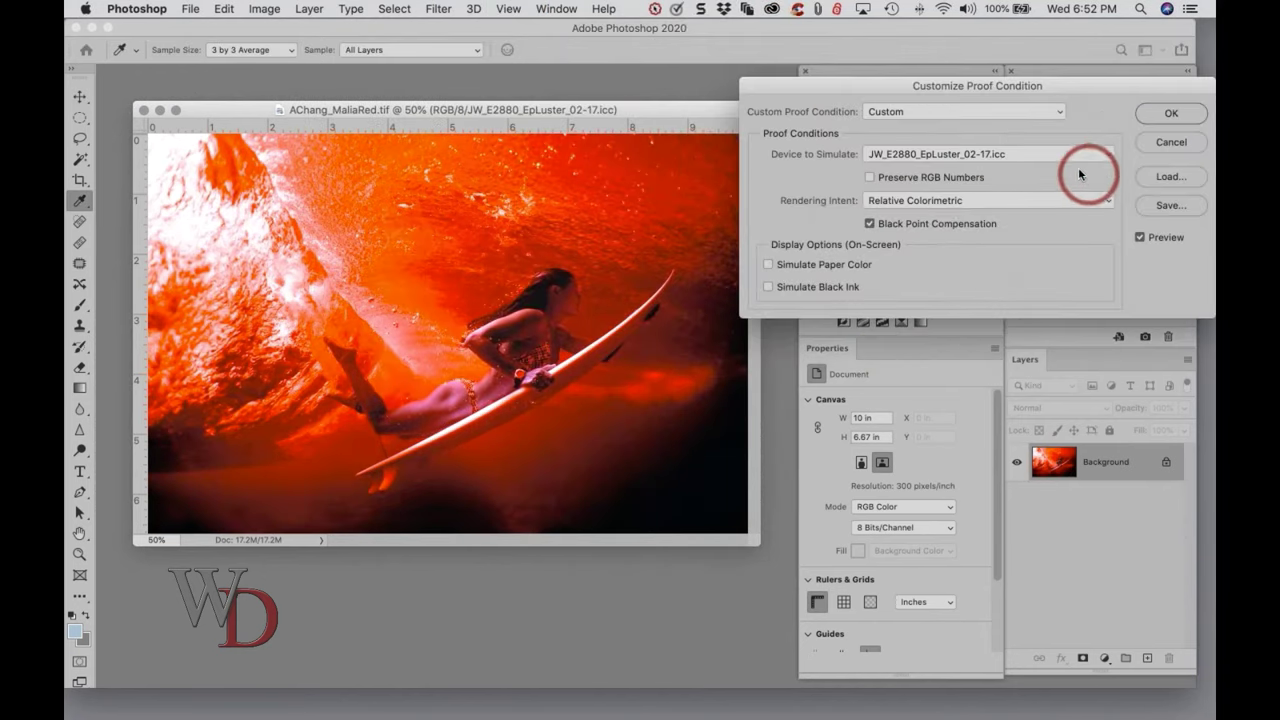
left_click(1107, 154)
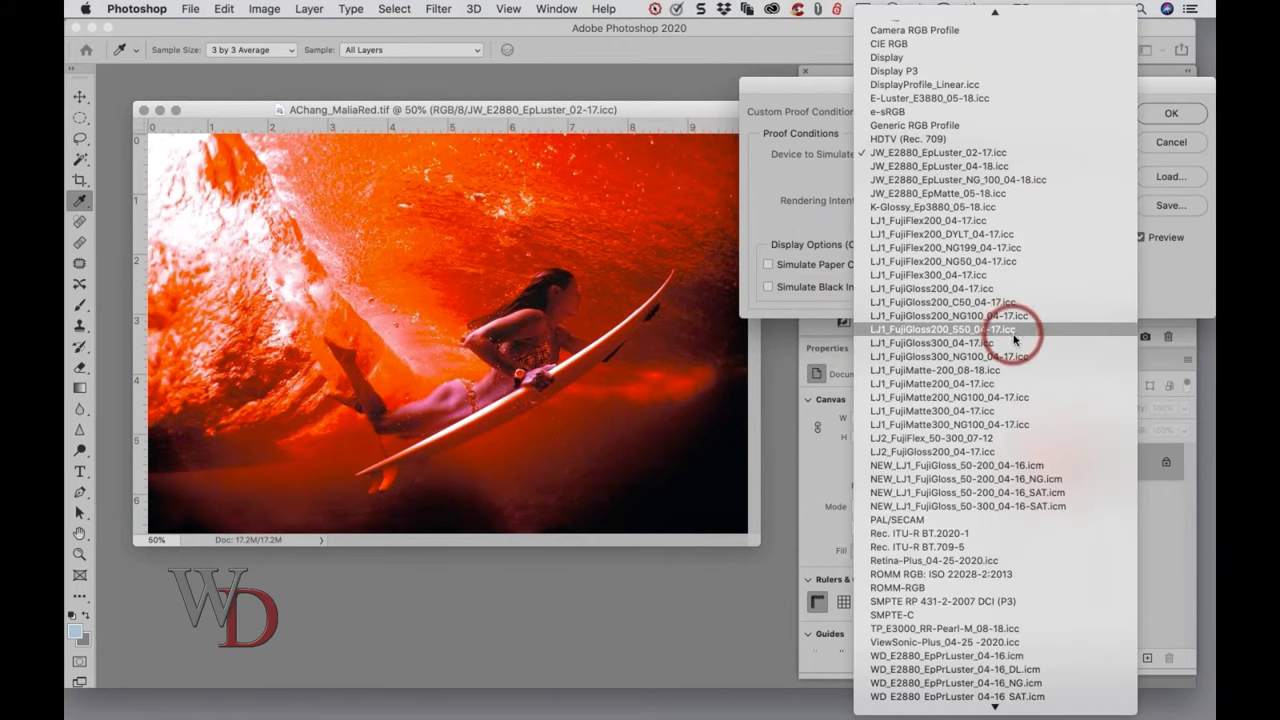
left_click(1006, 372)
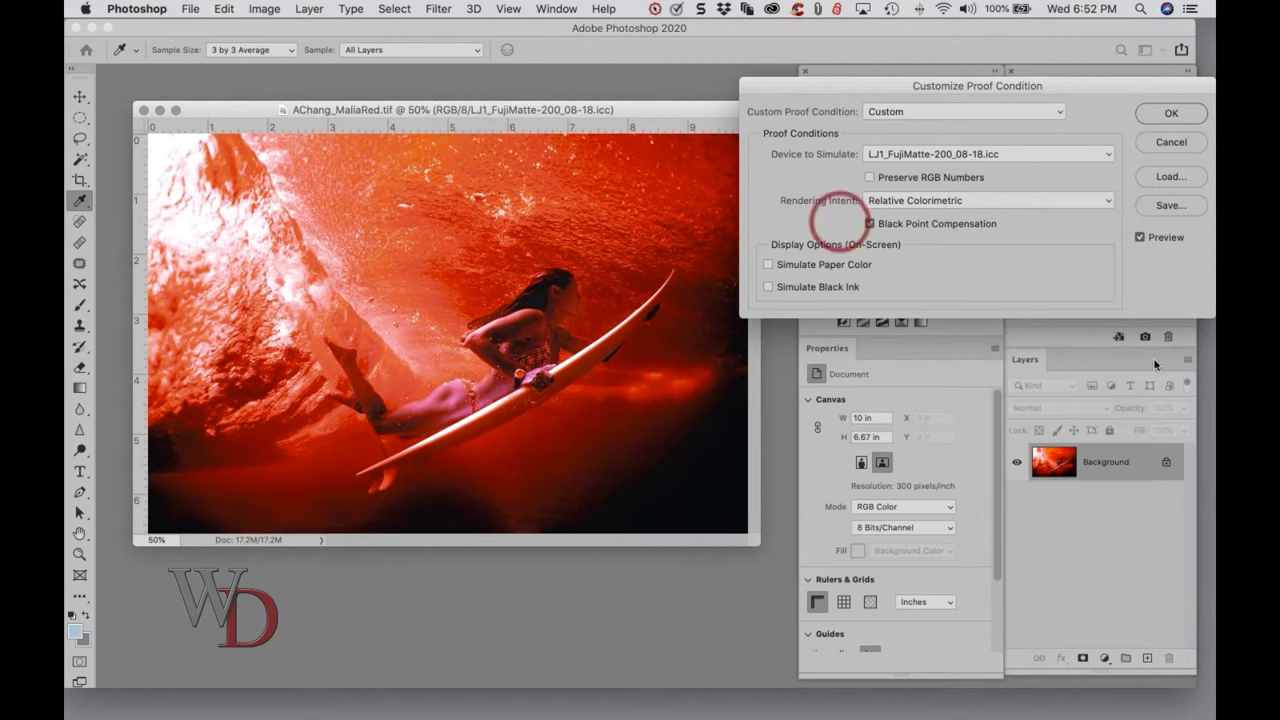
Compare the surfer photo with and without the soft-proof preview, and apply the custom proof condition with the preview enabled.
left_click(1140, 238)
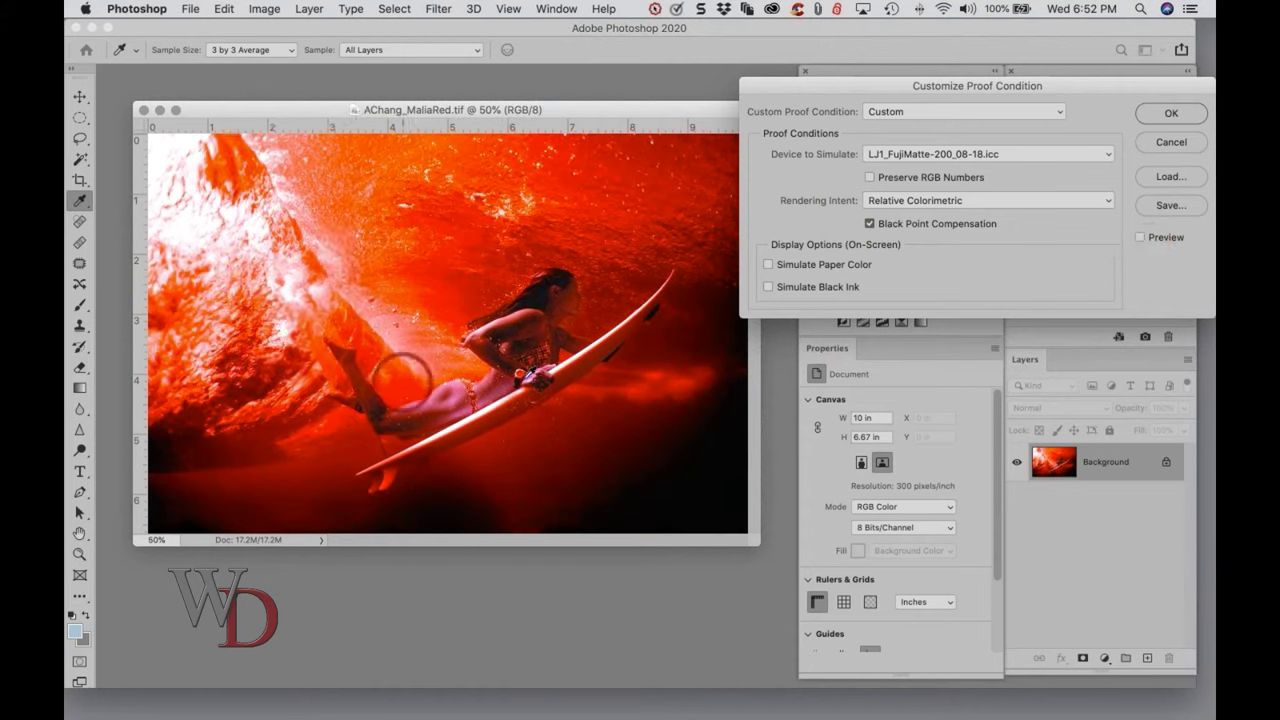
left_click(1140, 238)
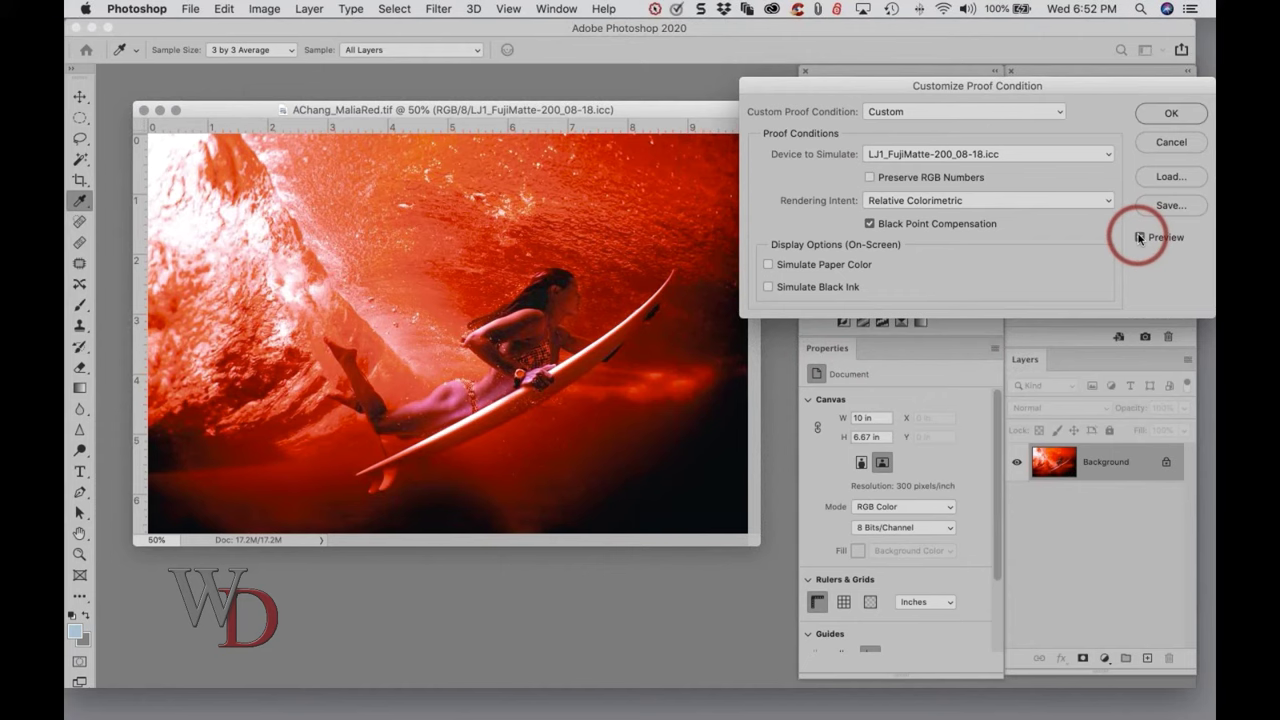
left_click(1139, 238)
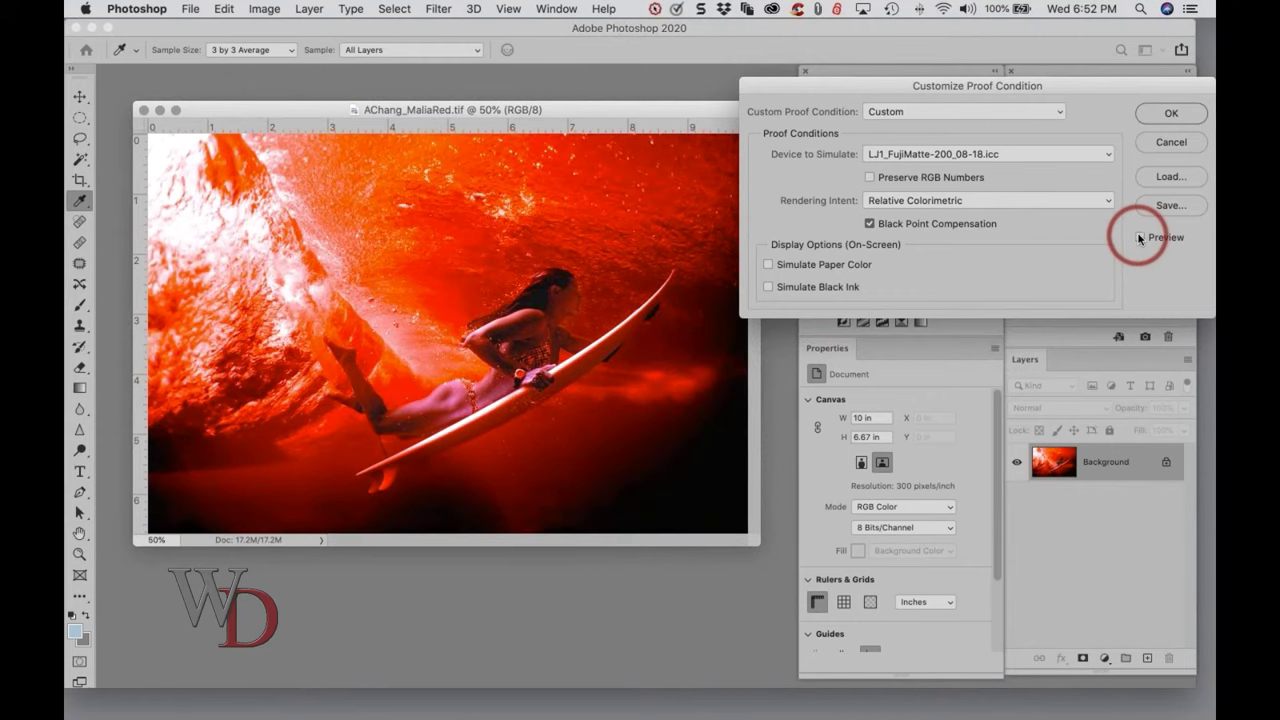
left_click(1139, 238)
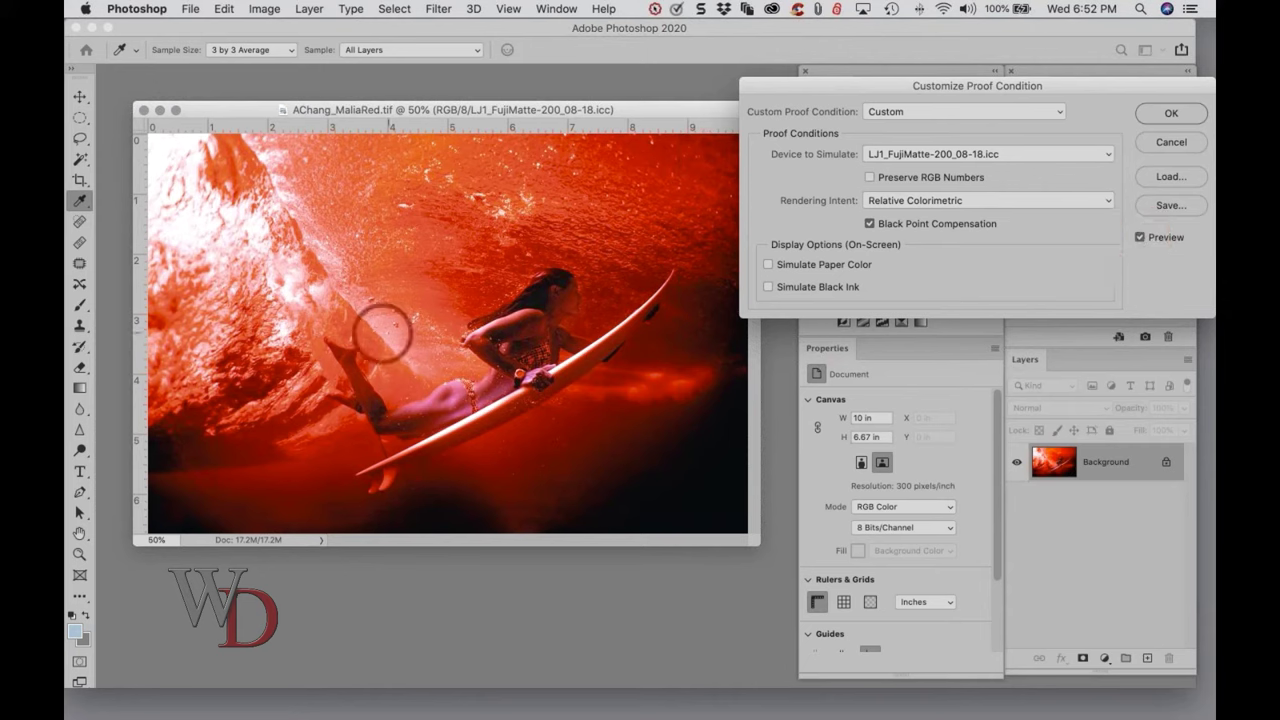
left_click(1140, 238)
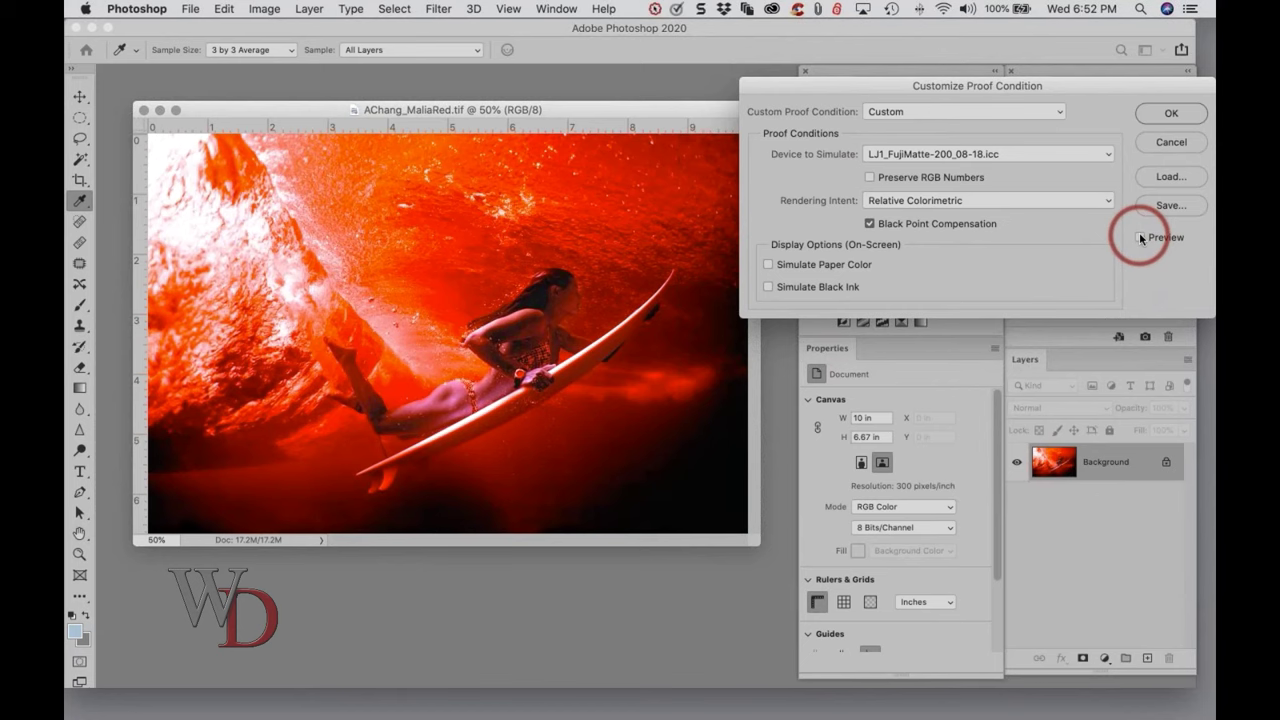
left_click(1140, 238)
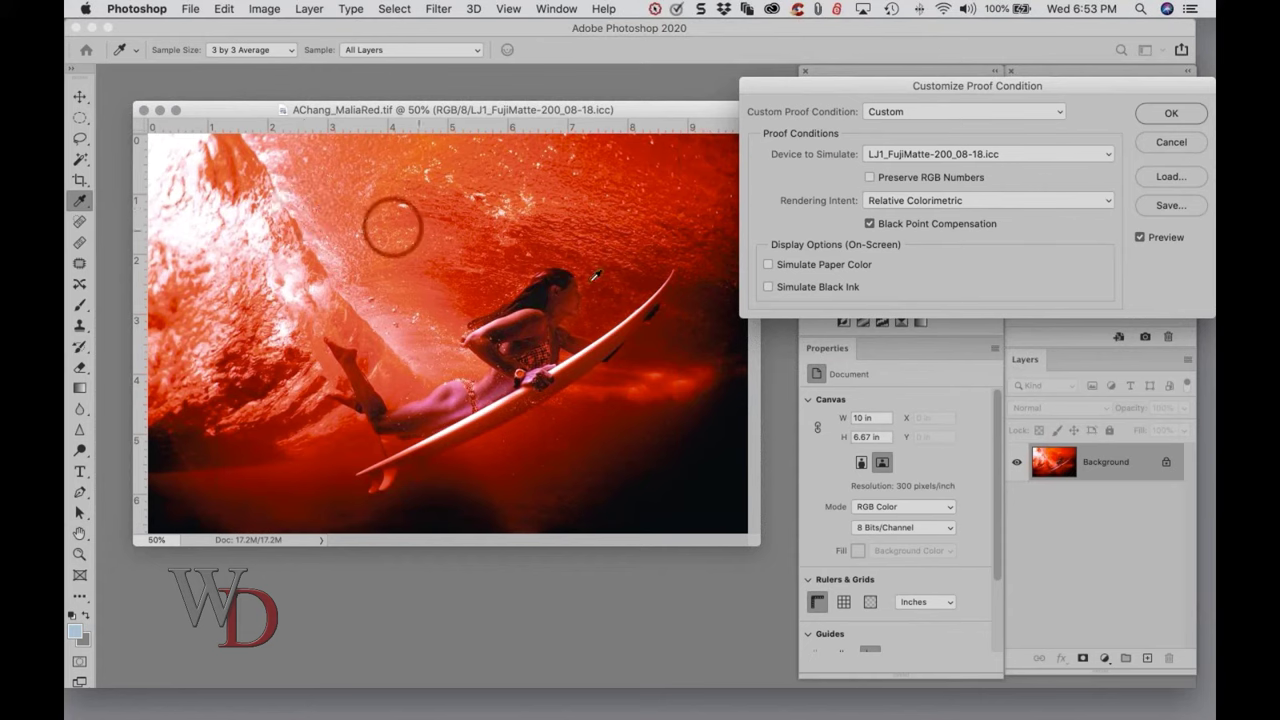
left_click(1138, 238)
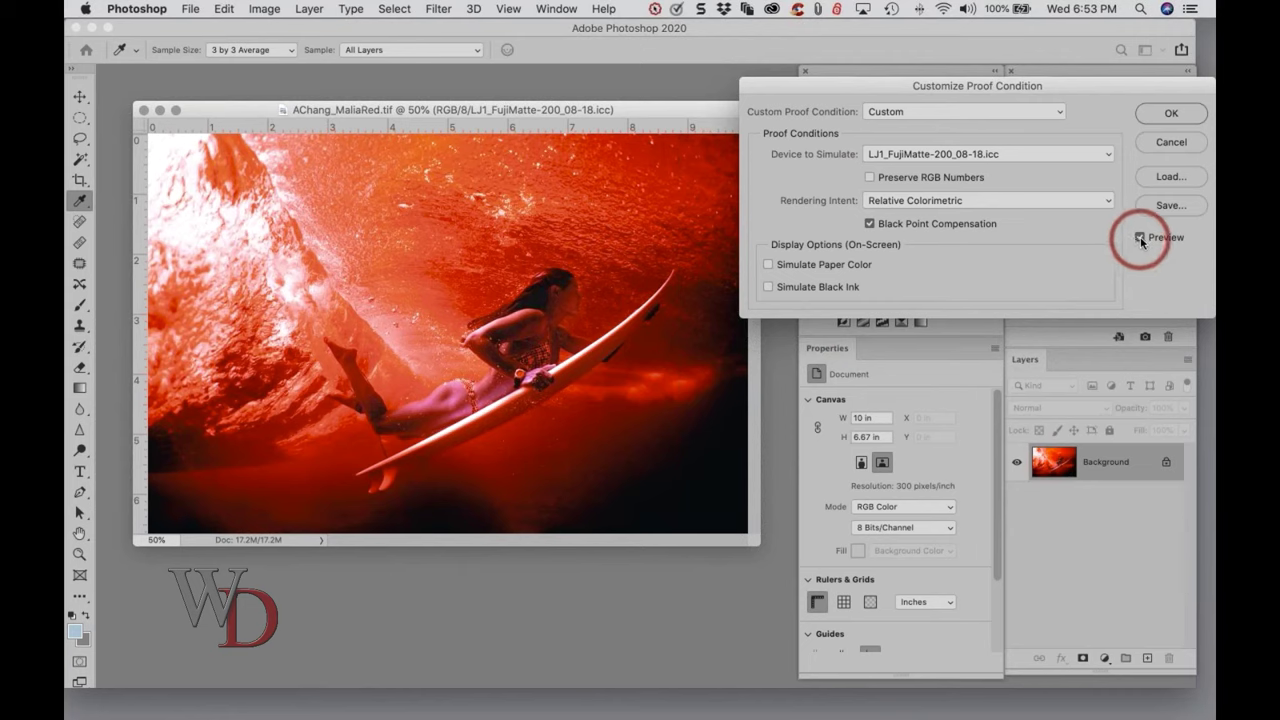
left_click(1140, 239)
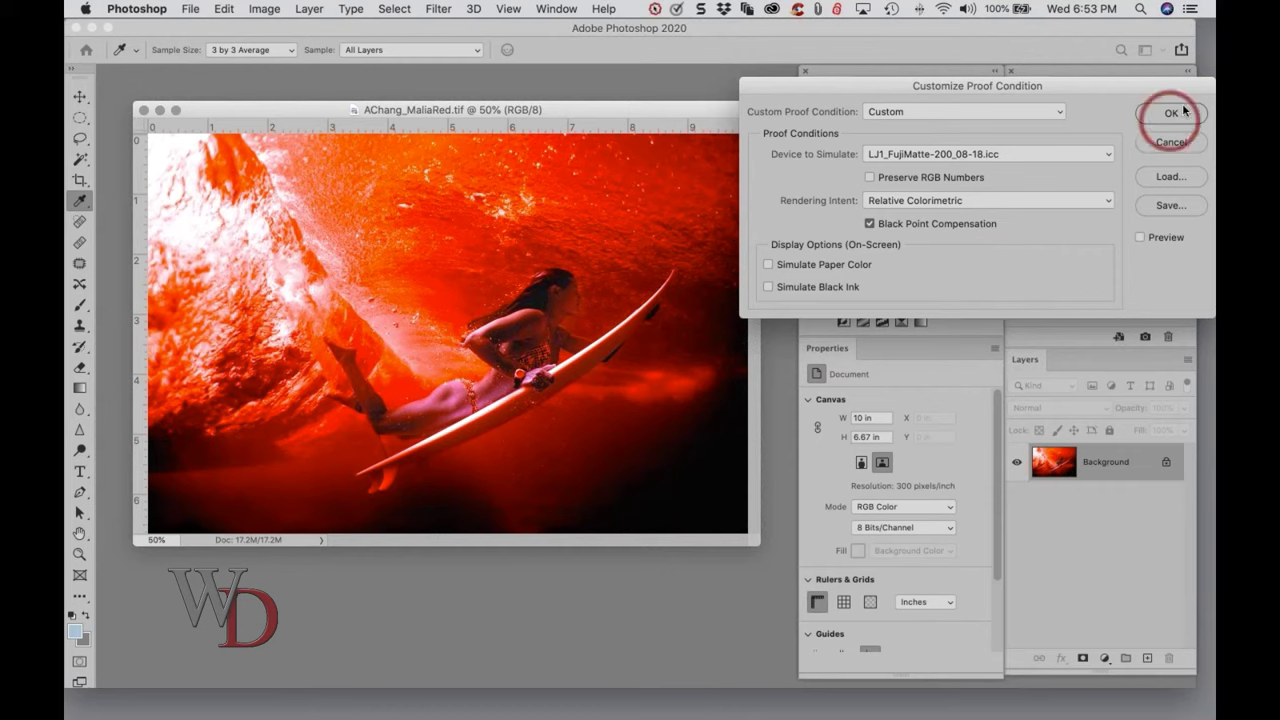
left_click(1142, 237)
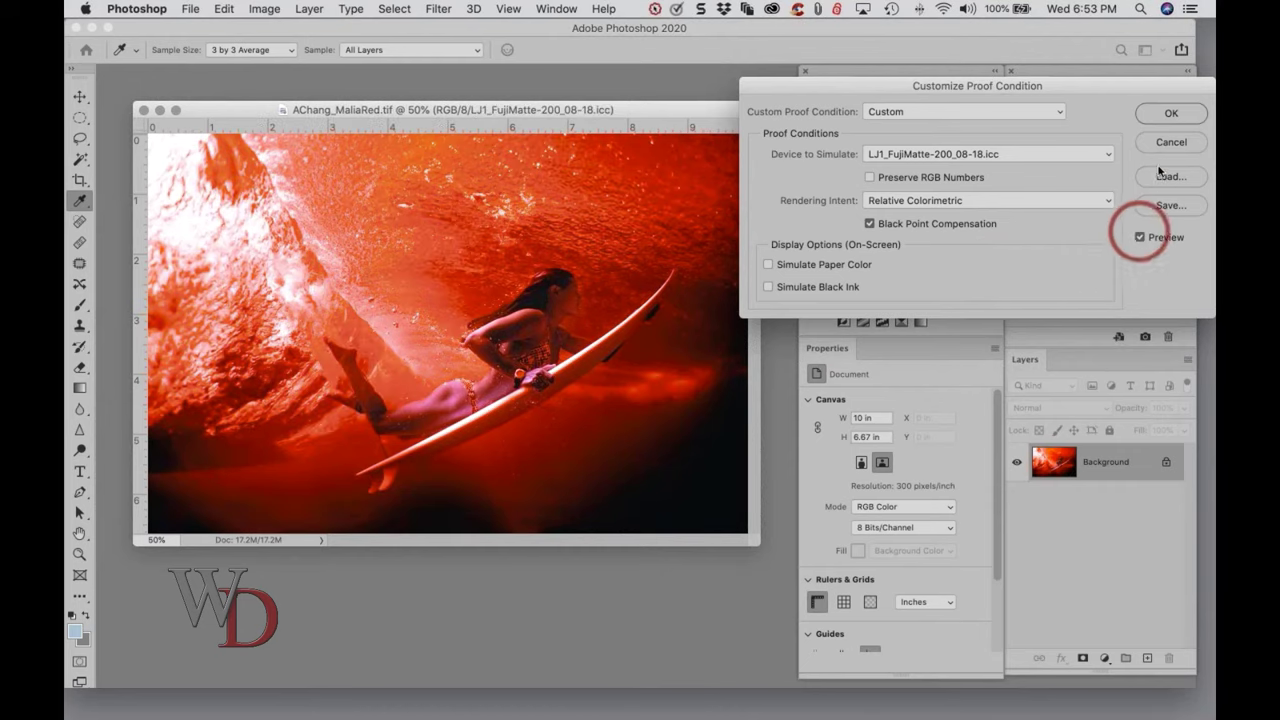
left_click(1171, 114)
key("v")
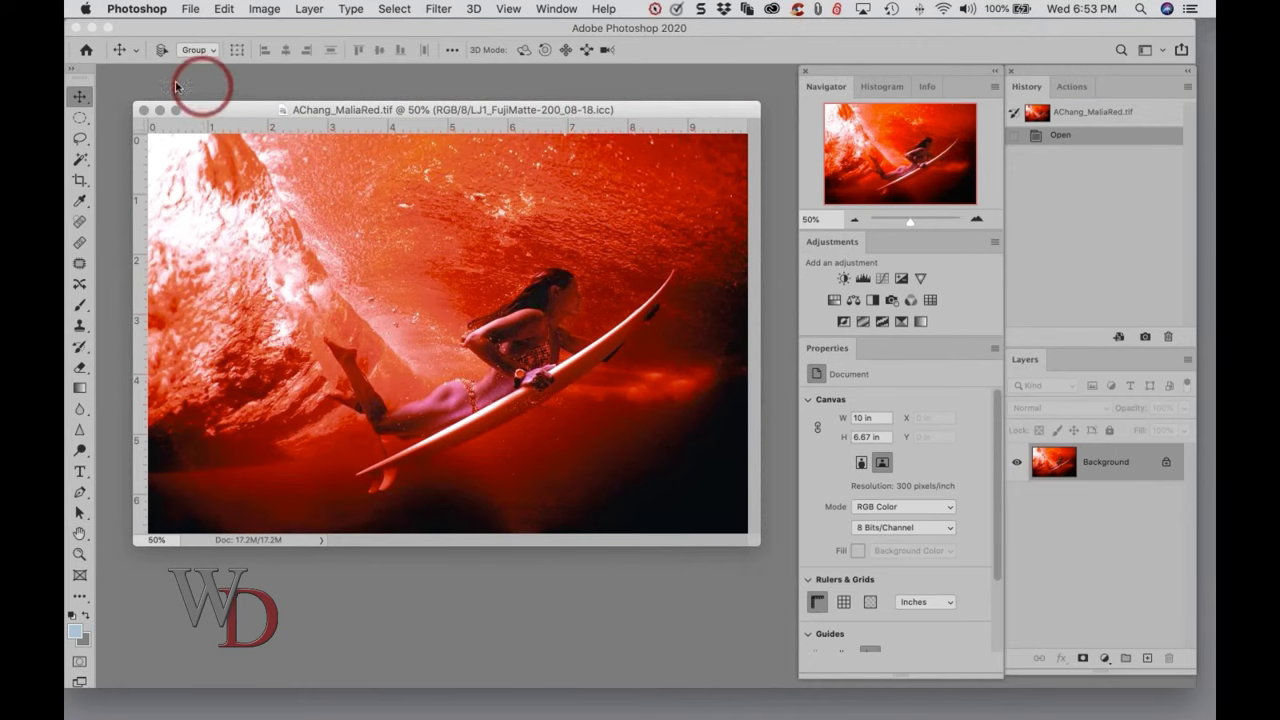
Start printing the surfer photo and open the EPSON Stylus Photo R2880 driver's Print Settings options.
left_click(191, 12)
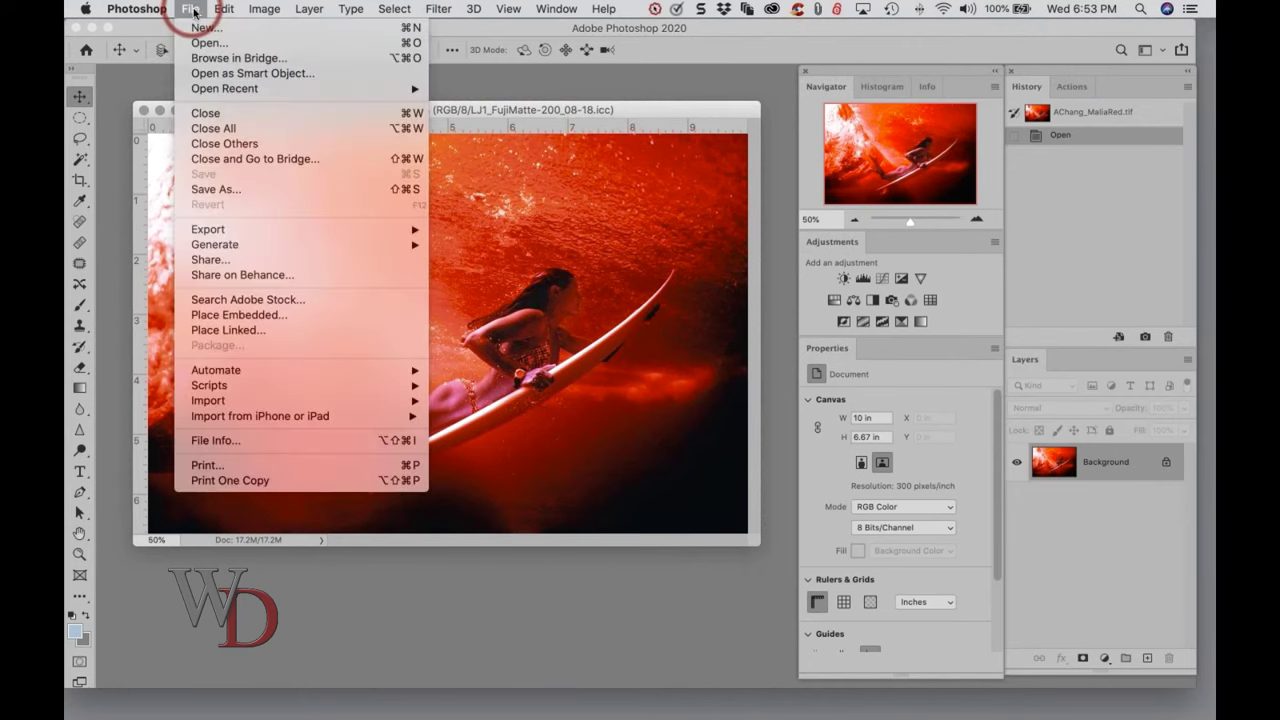
left_click(246, 463)
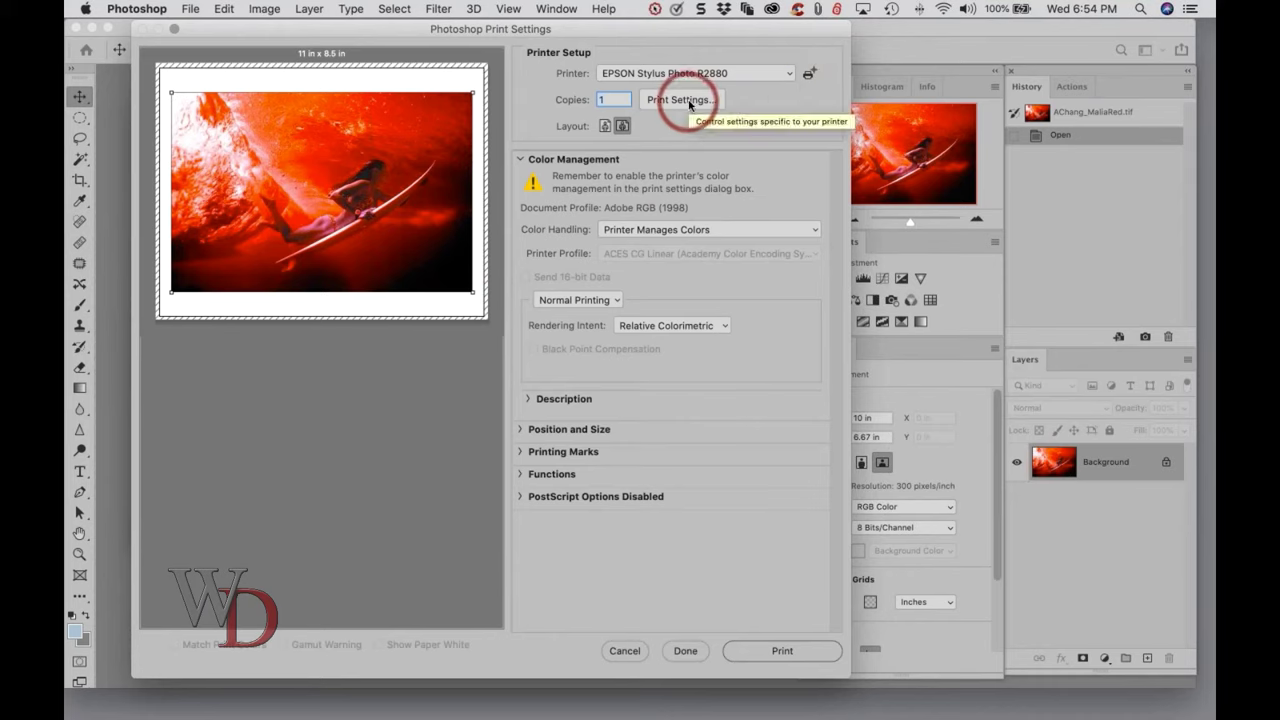
left_click(689, 105)
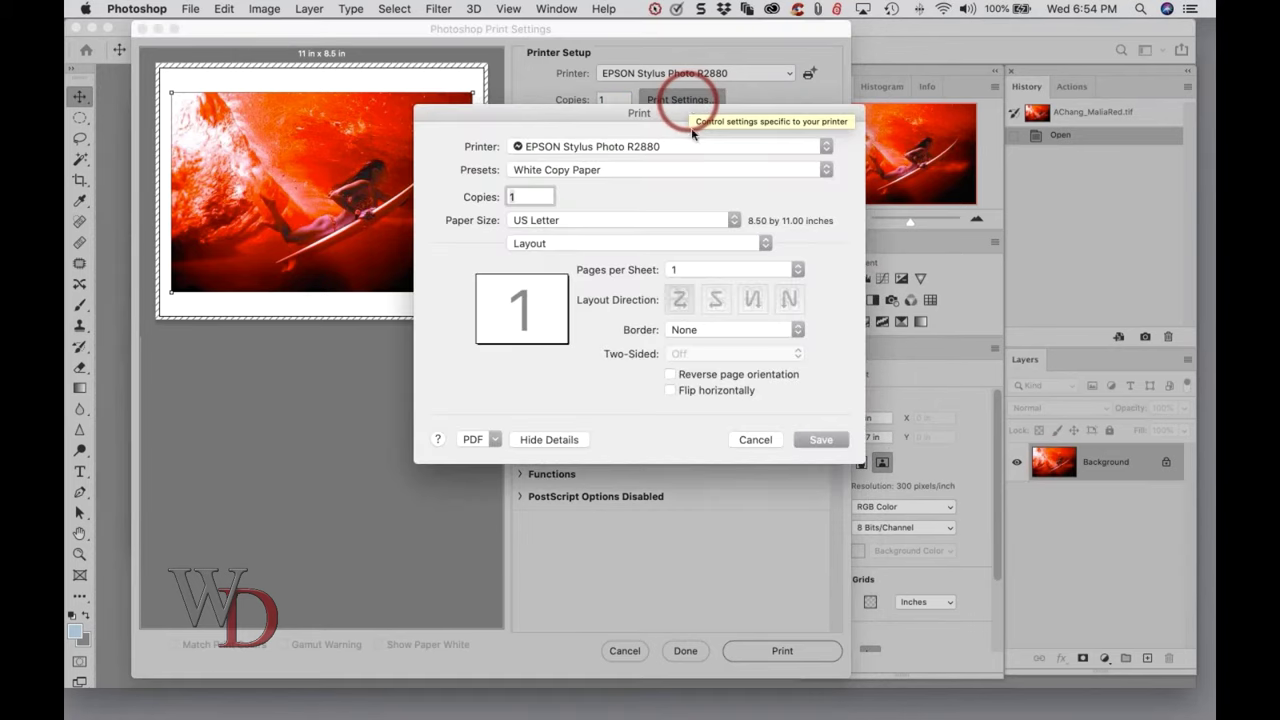
left_click(766, 243)
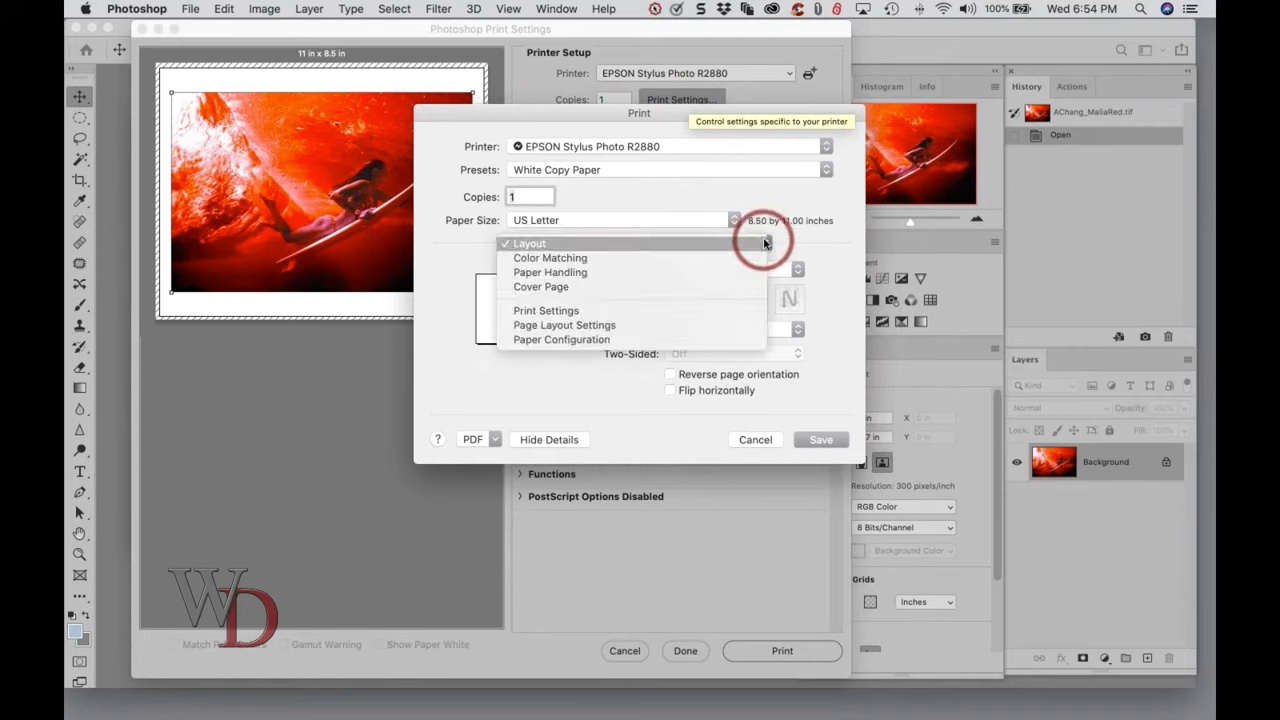
left_click(570, 310)
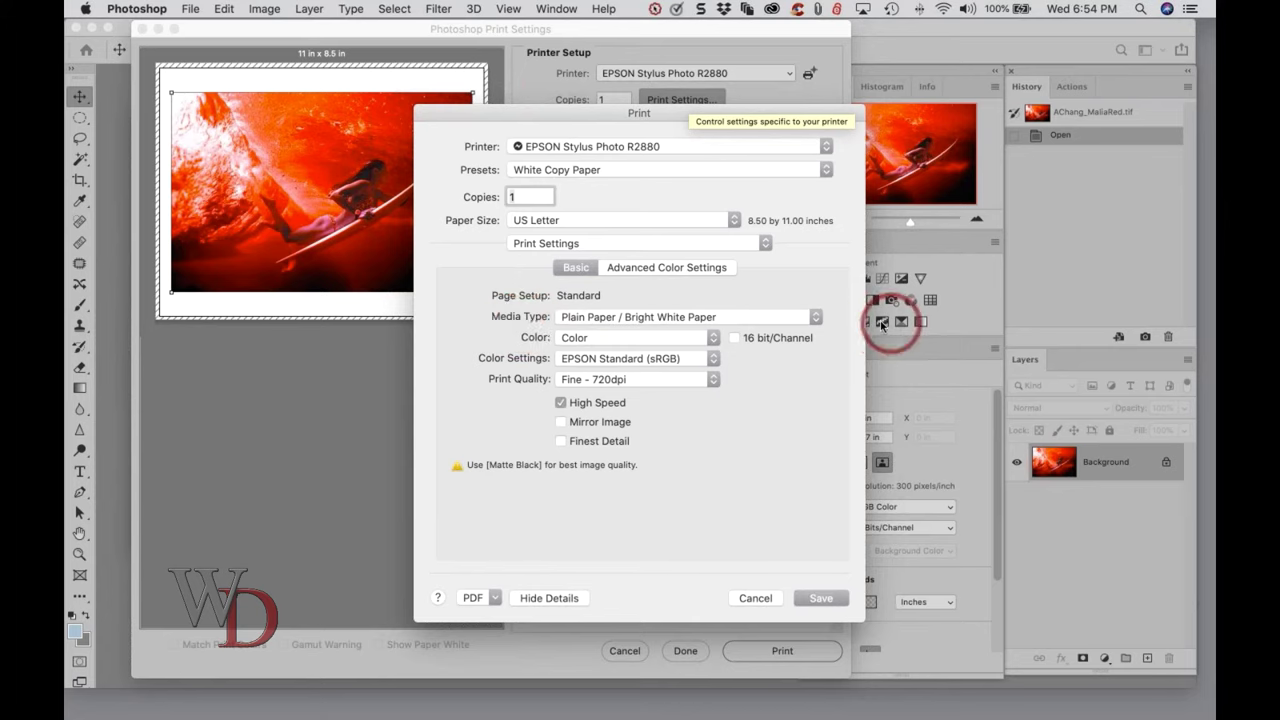
Set the printer's media type to Photo Paper Glossy and its color settings to Off (No Color Adjustment).
left_click(815, 316)
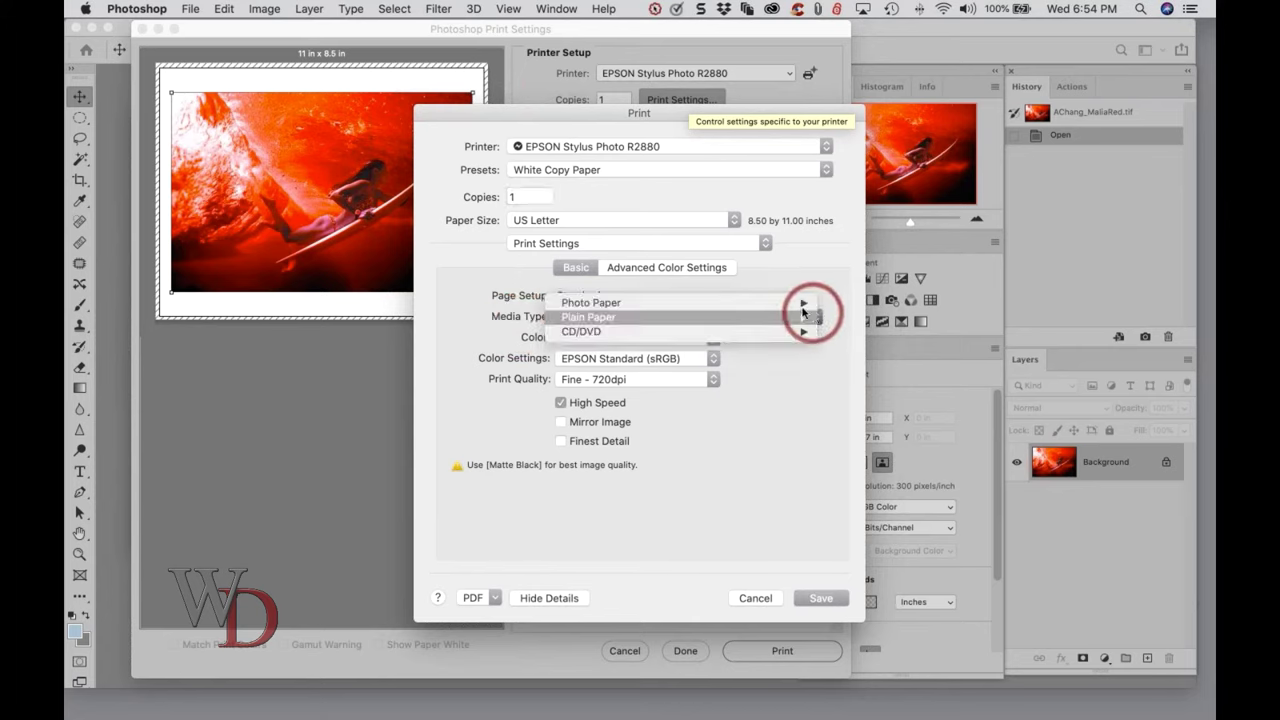
mouse_move(801, 305)
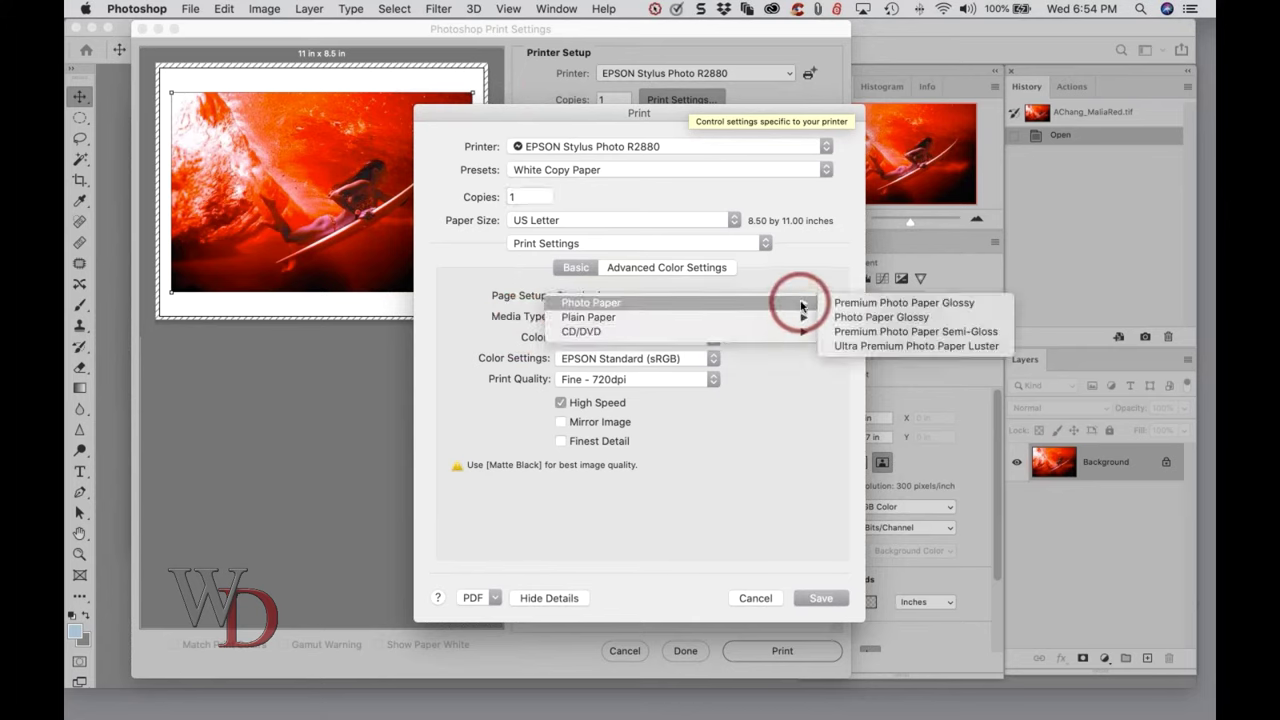
left_click(870, 317)
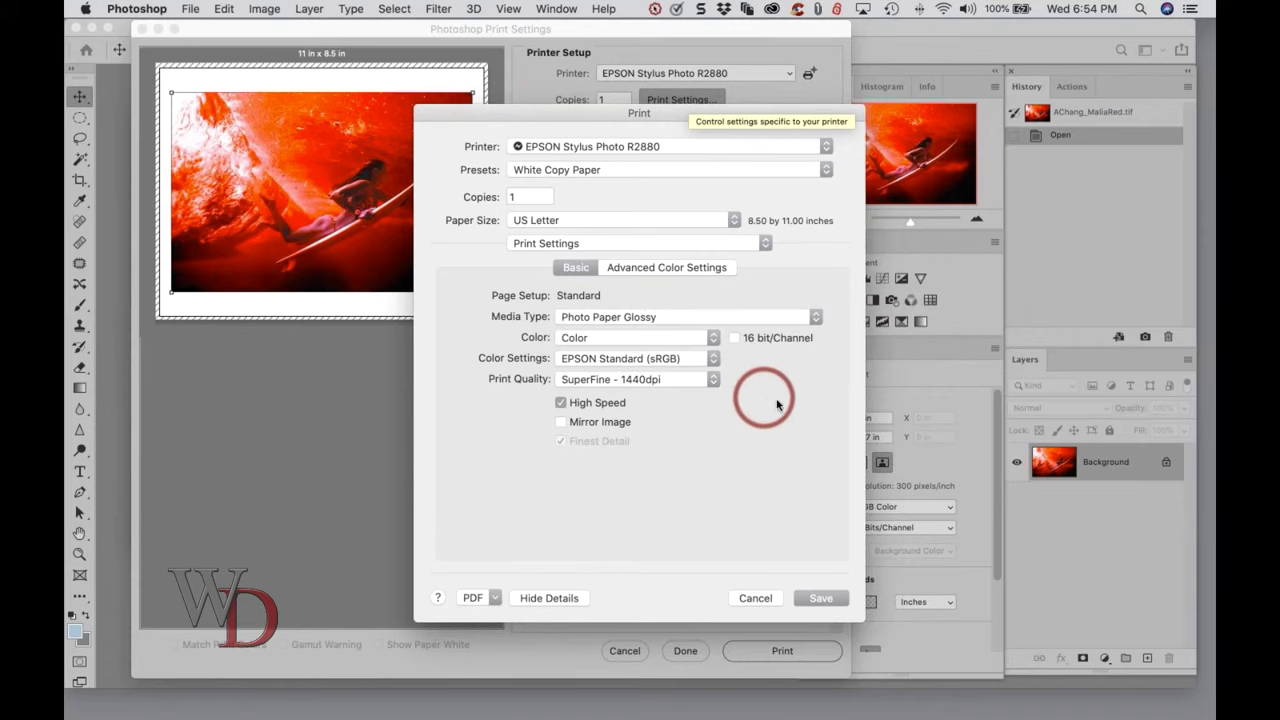
left_click(713, 338)
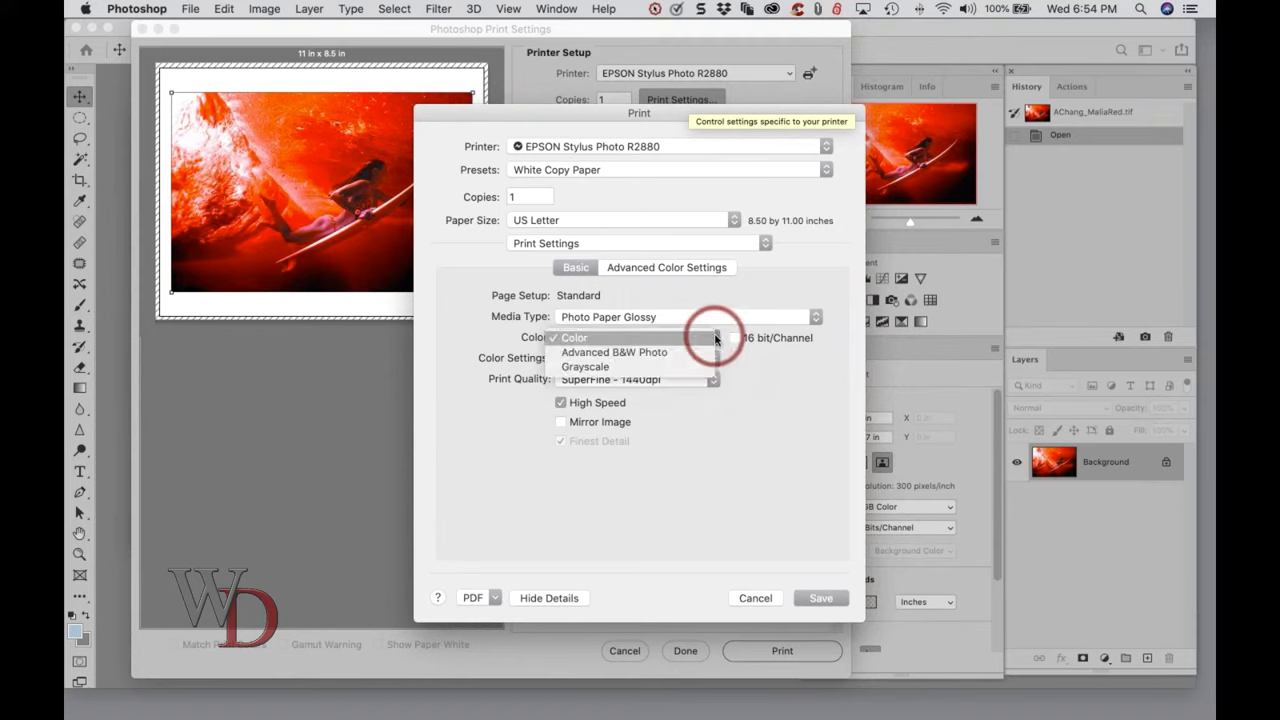
left_click(715, 340)
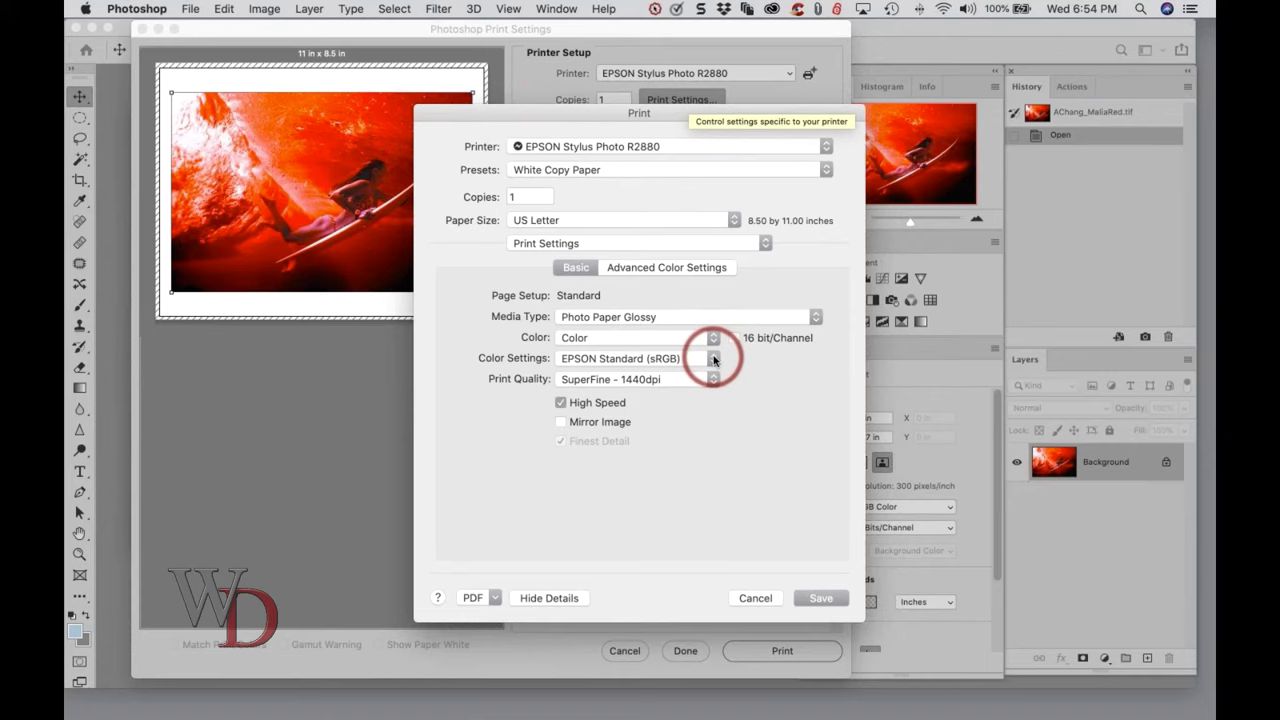
left_click(714, 359)
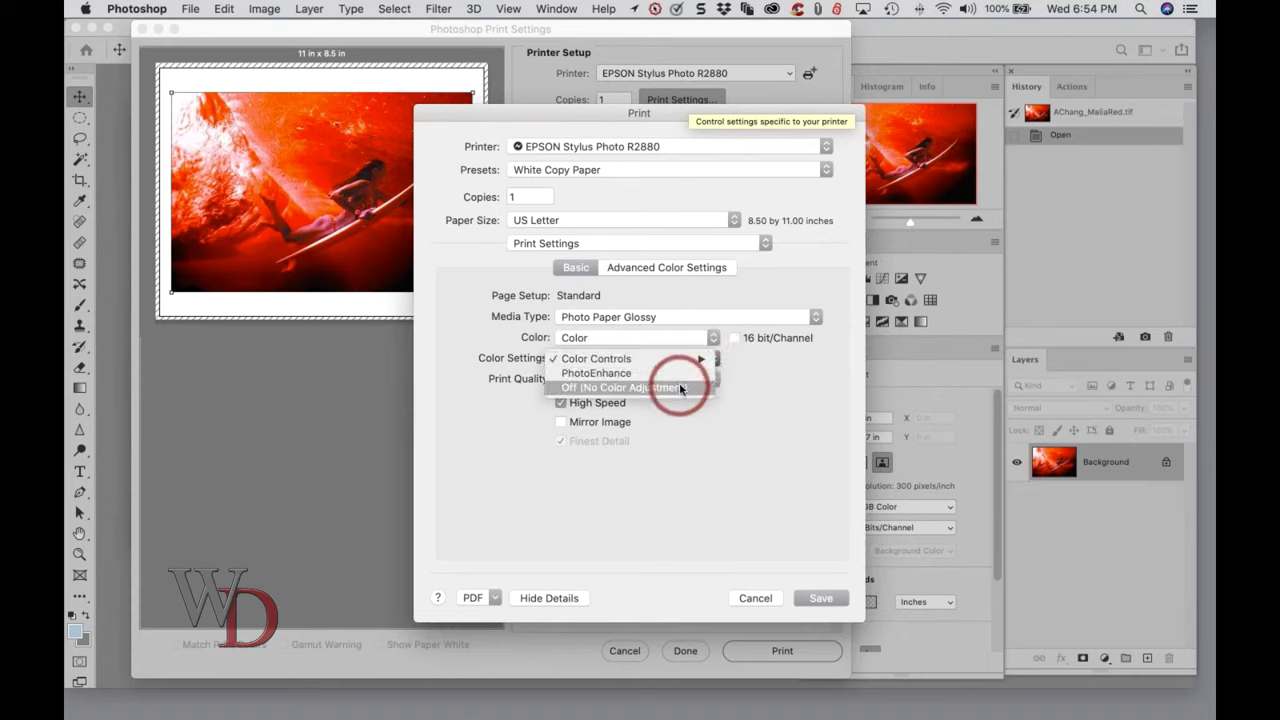
left_click(680, 388)
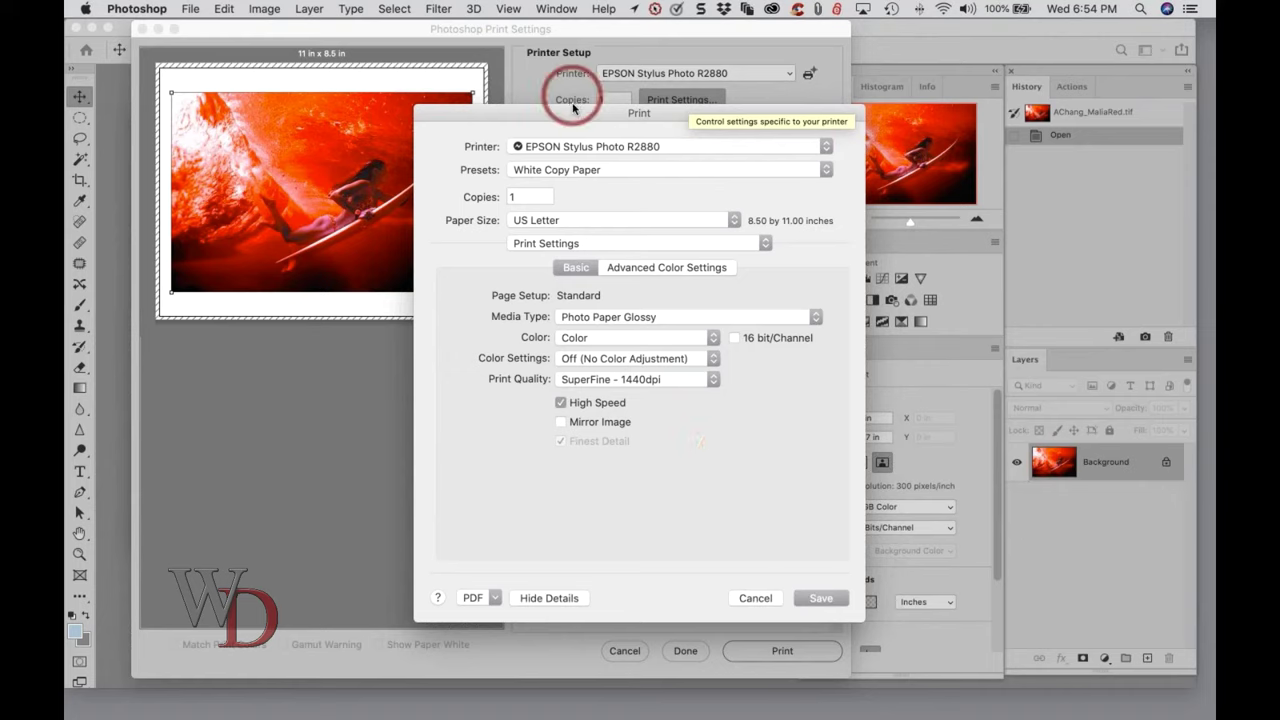
Set the print quality to Photo - 1440dpi and save the printer driver settings.
left_click_drag(600, 111, 937, 144)
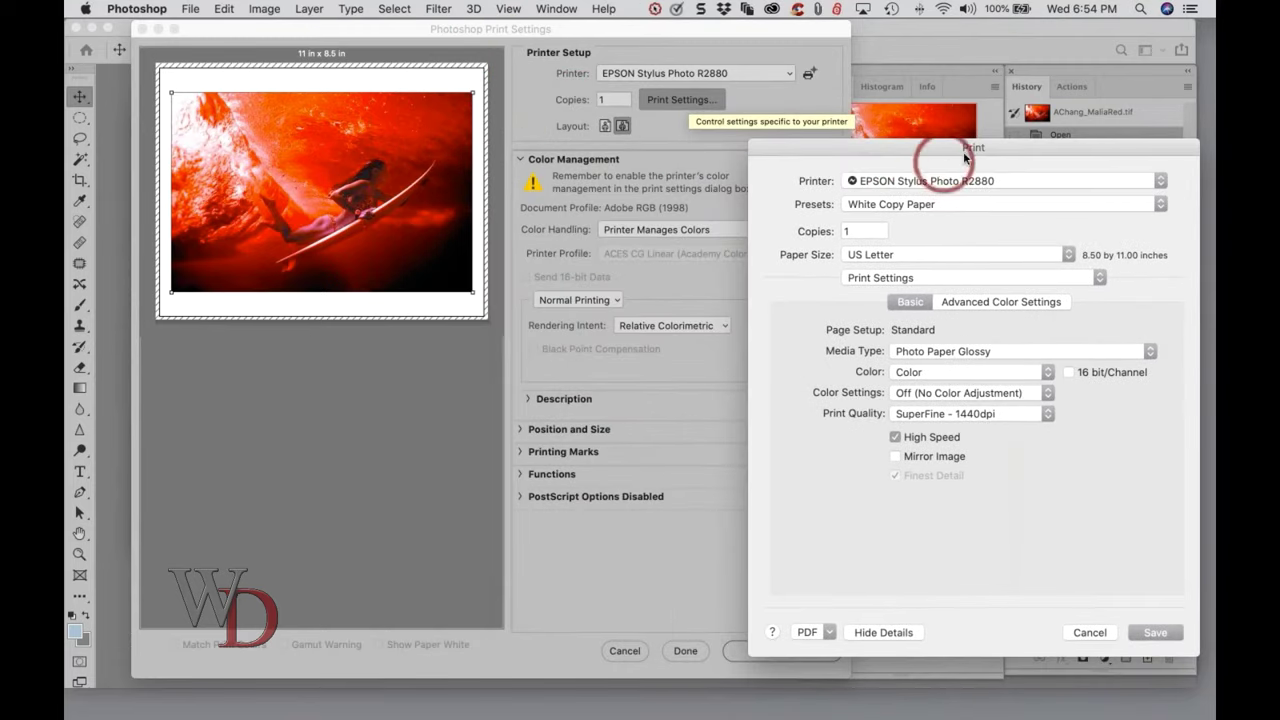
left_click_drag(954, 148, 721, 128)
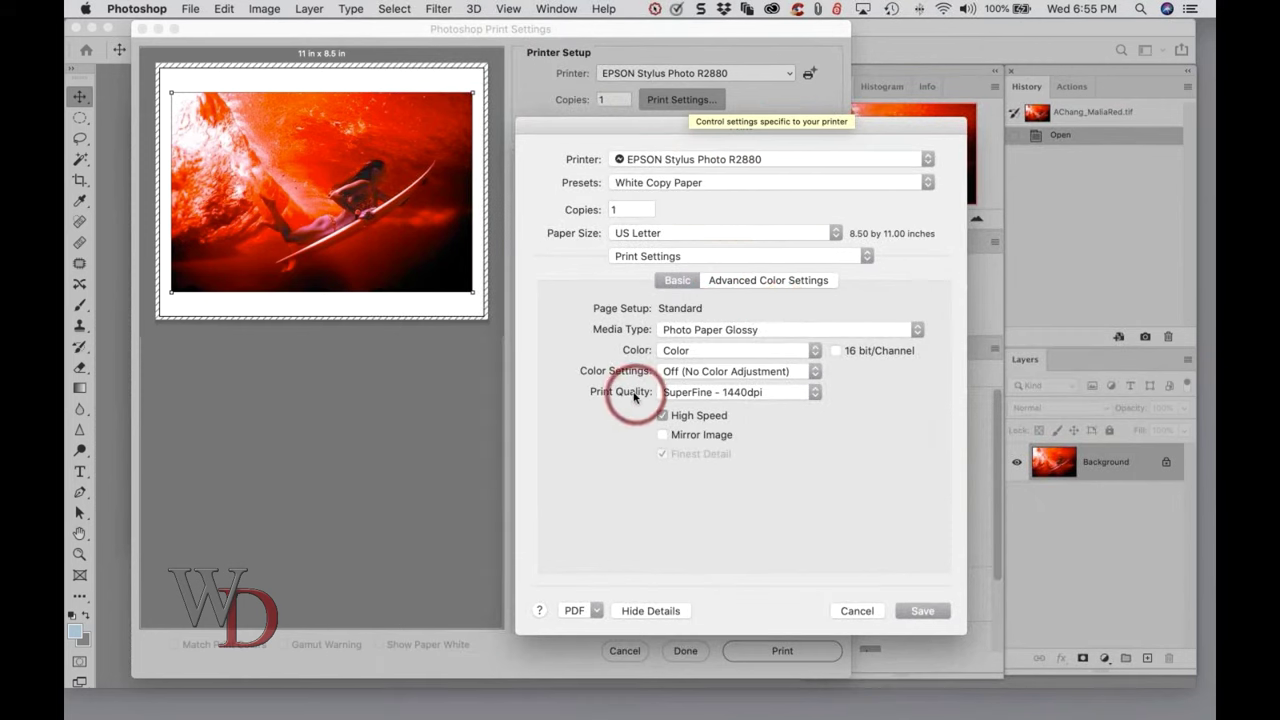
left_click(814, 393)
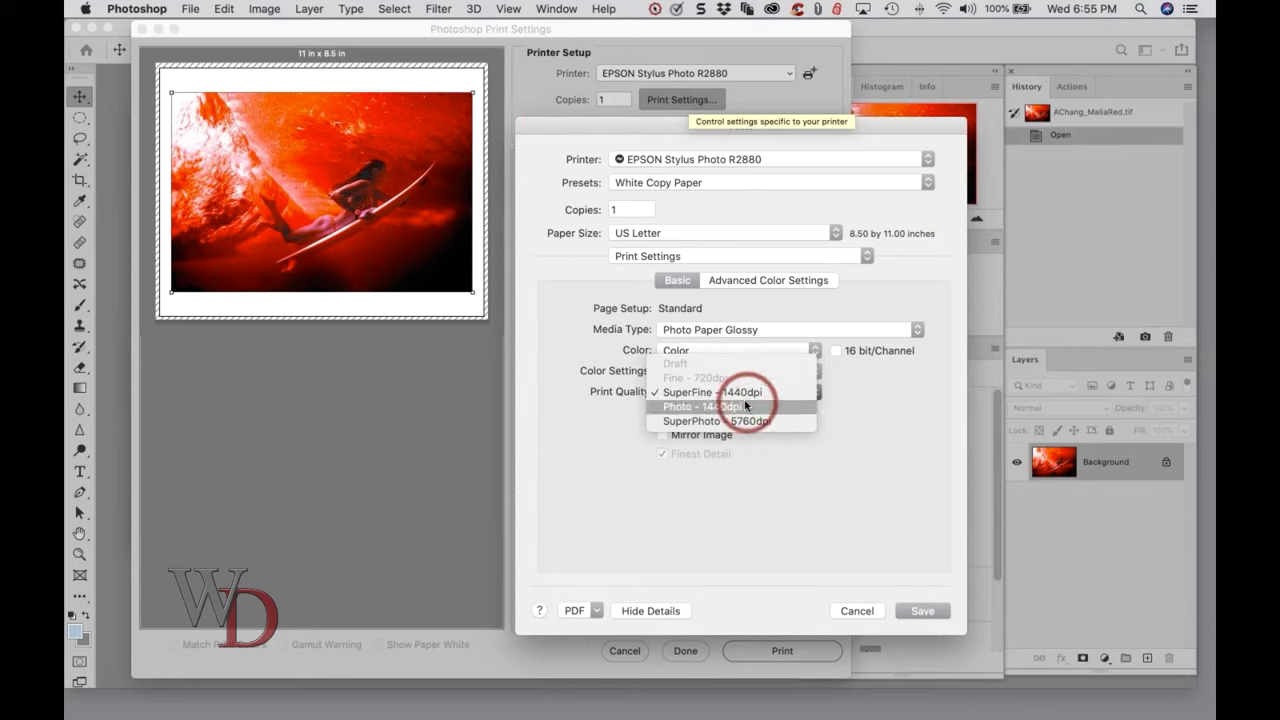
left_click(748, 406)
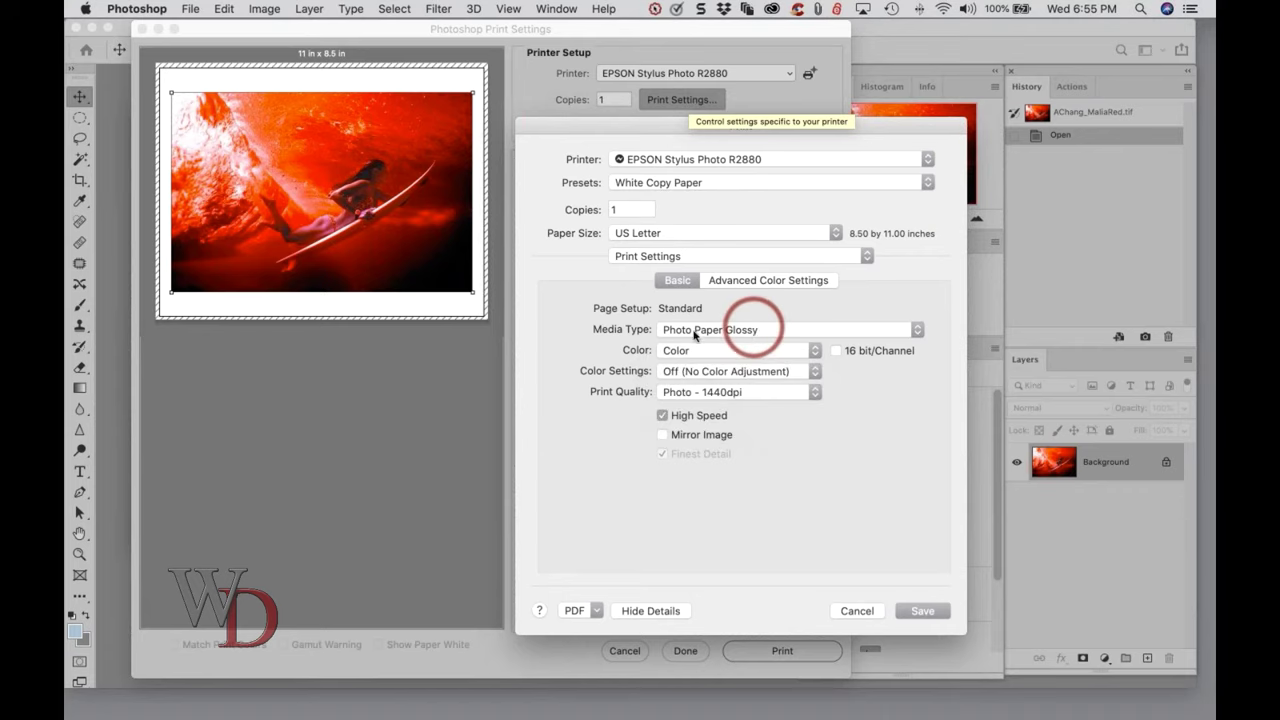
left_click(935, 611)
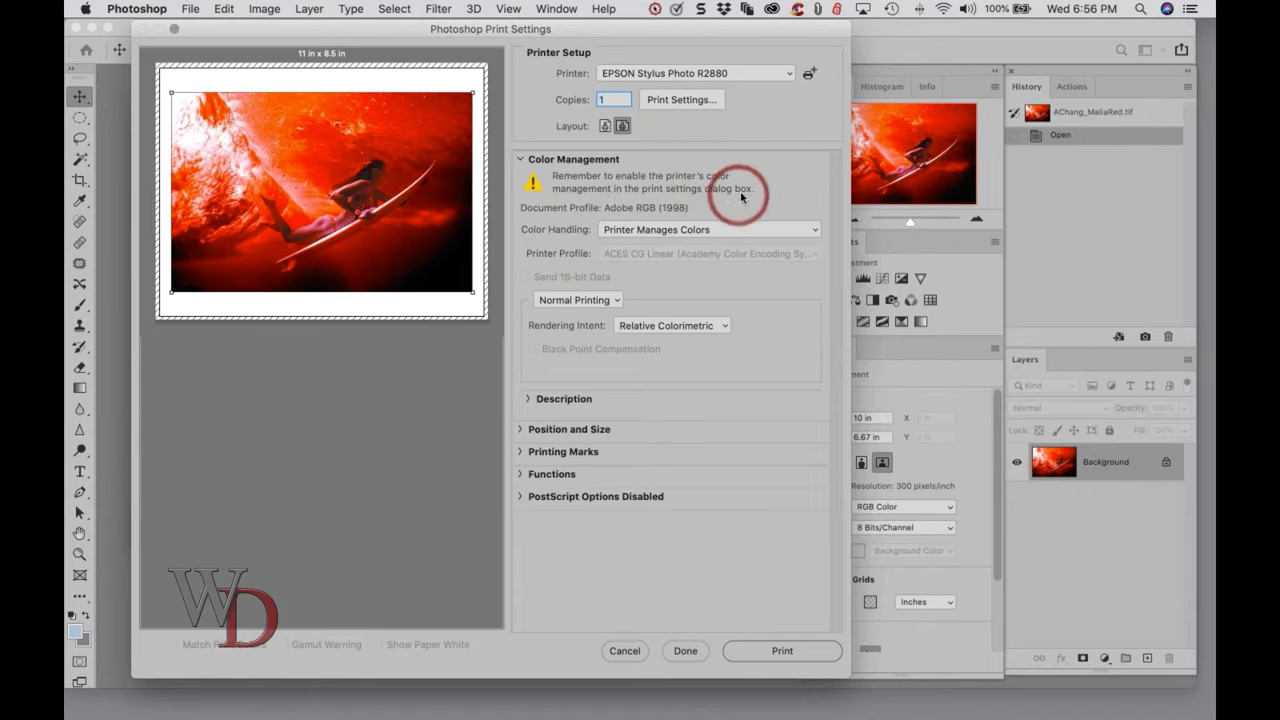
Set the color handling to Photoshop Manages Colors and the printer profile to JW_E2880_EpLuster_04-18.icc.
left_click(659, 230)
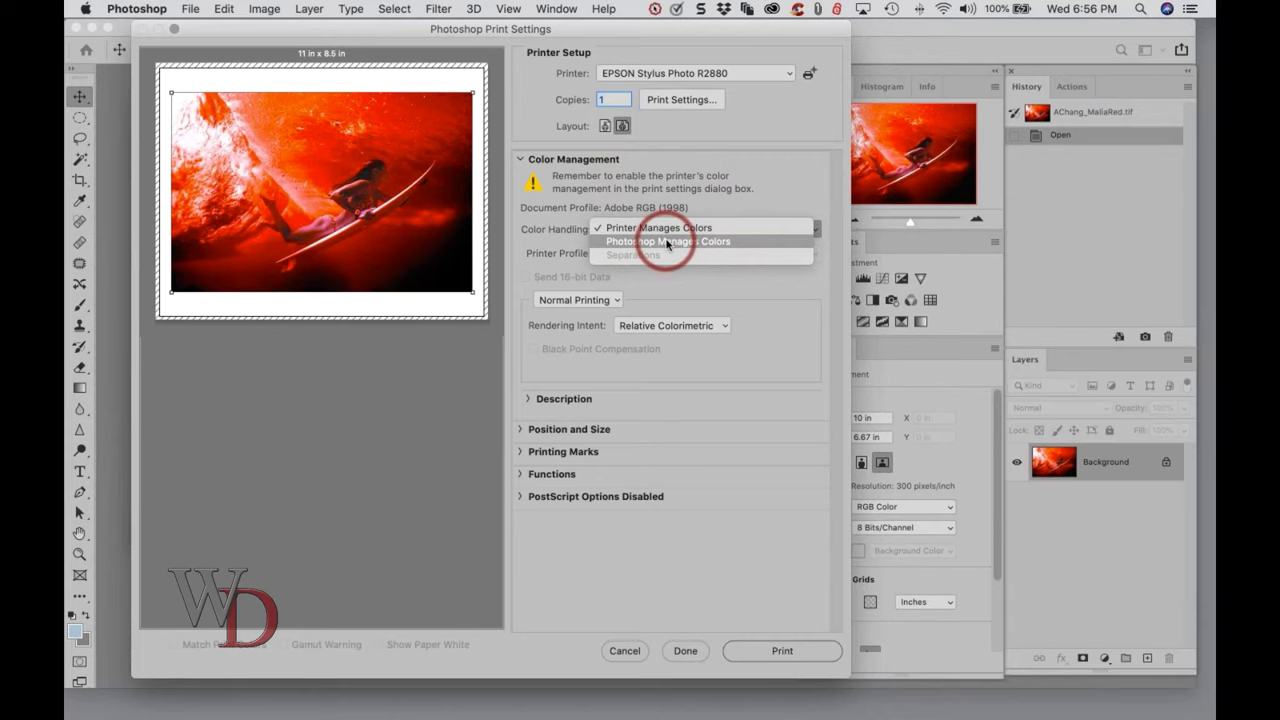
left_click(667, 243)
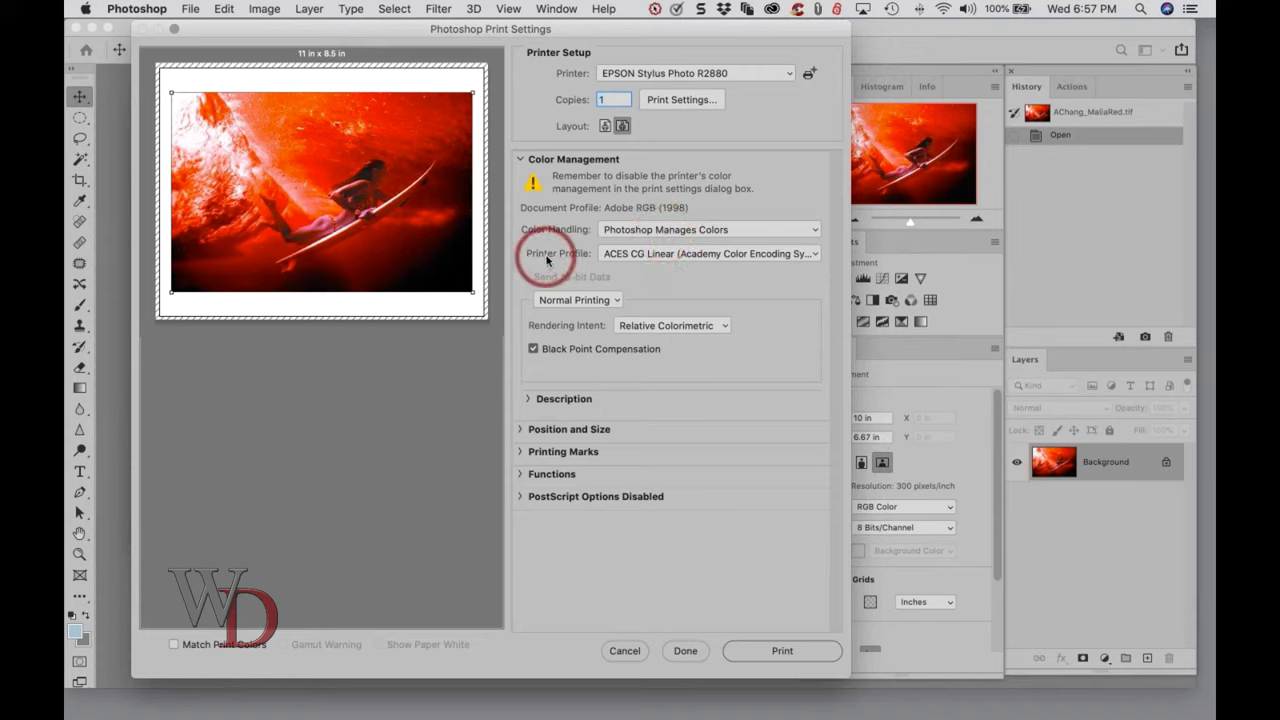
left_click(655, 256)
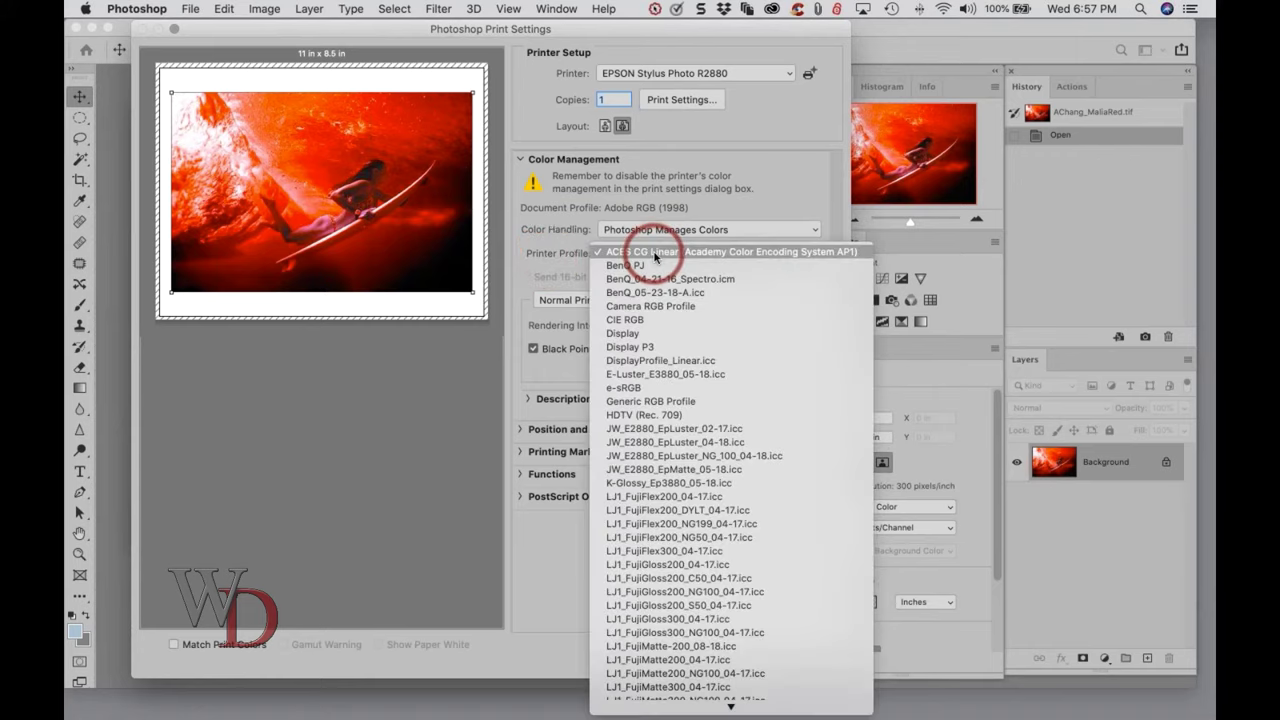
left_click(668, 442)
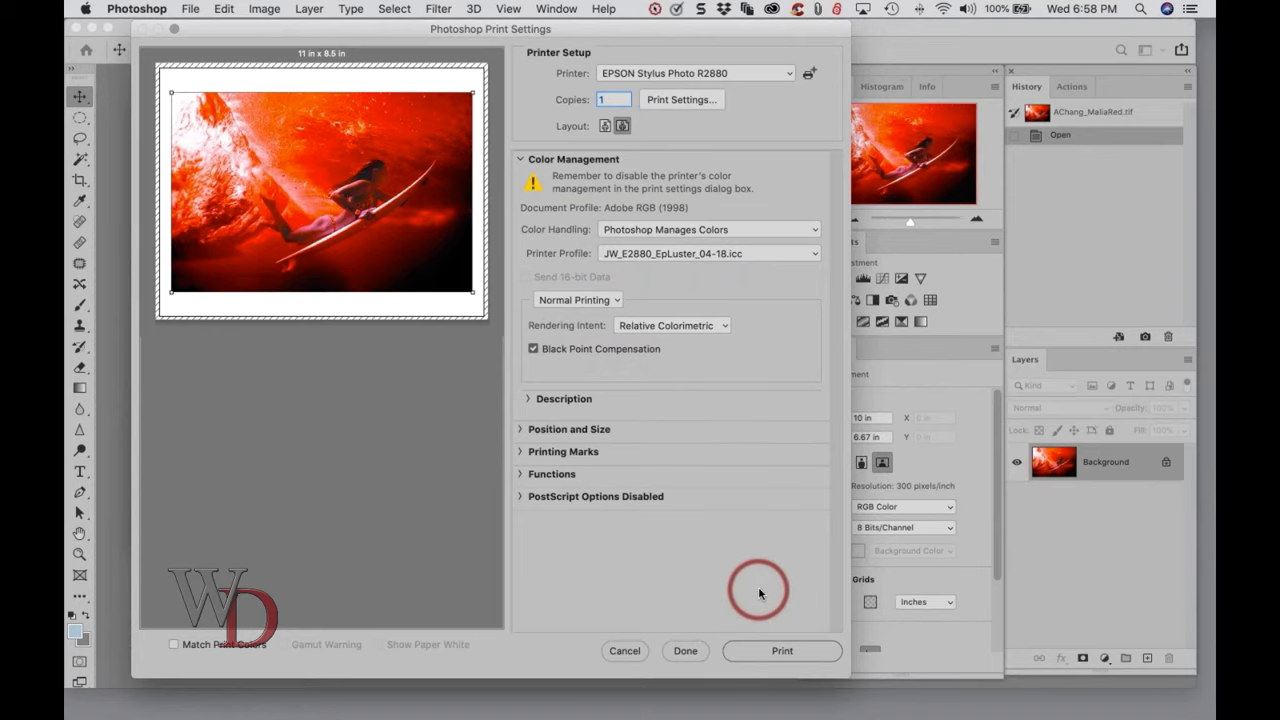
In the EPSON driver's Print Settings options, set the media type to Ultra Premium Photo Paper Luster.
left_click(690, 101)
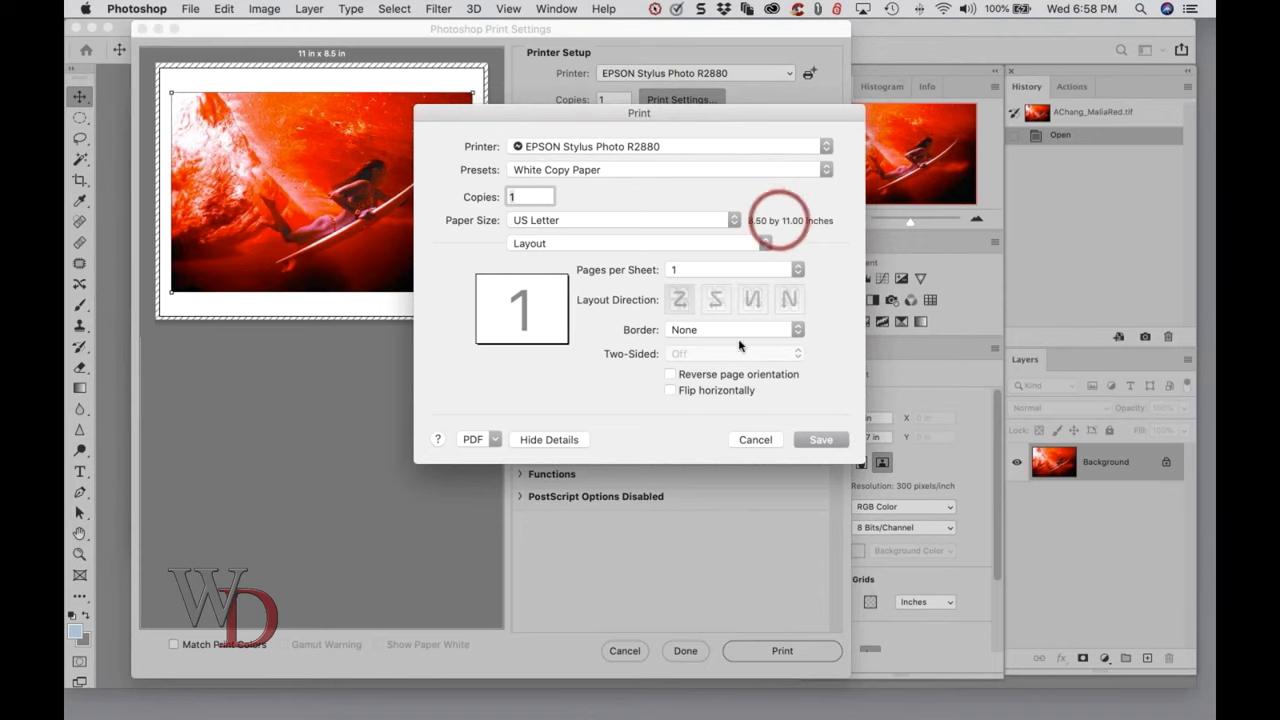
left_click(766, 242)
left_click(632, 311)
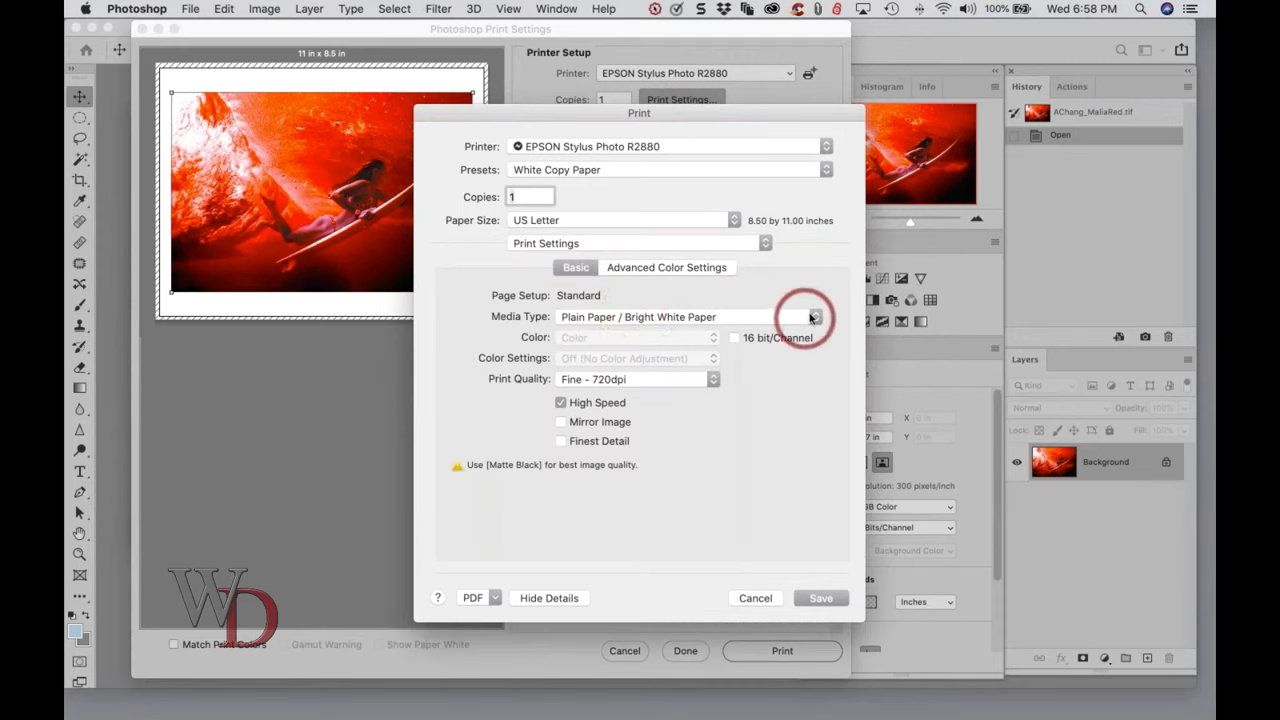
left_click(812, 318)
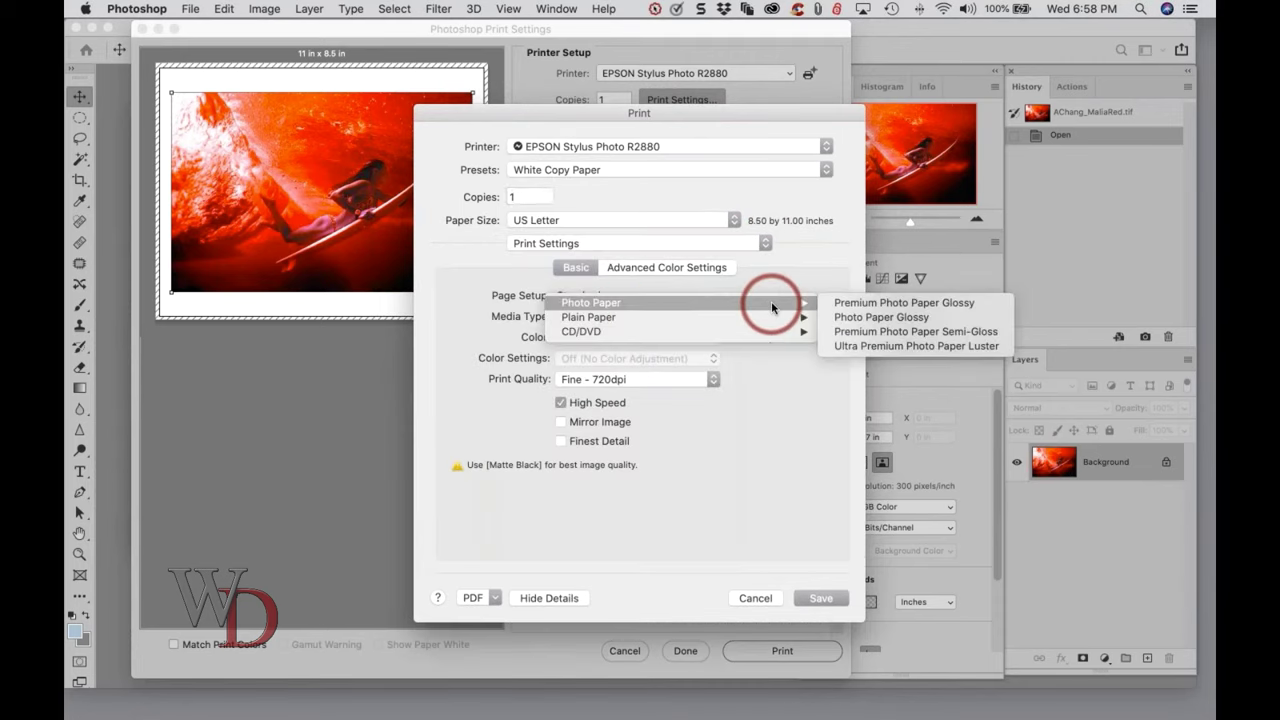
left_click(771, 302)
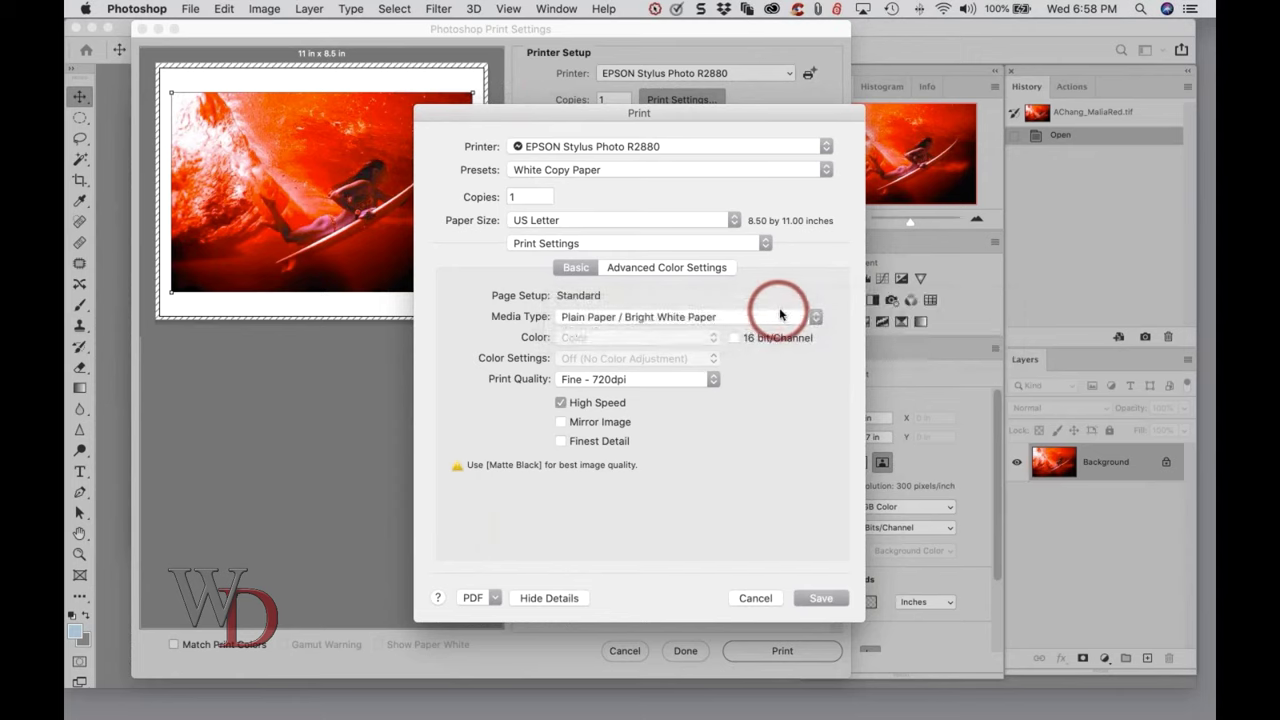
left_click(778, 314)
mouse_move(805, 305)
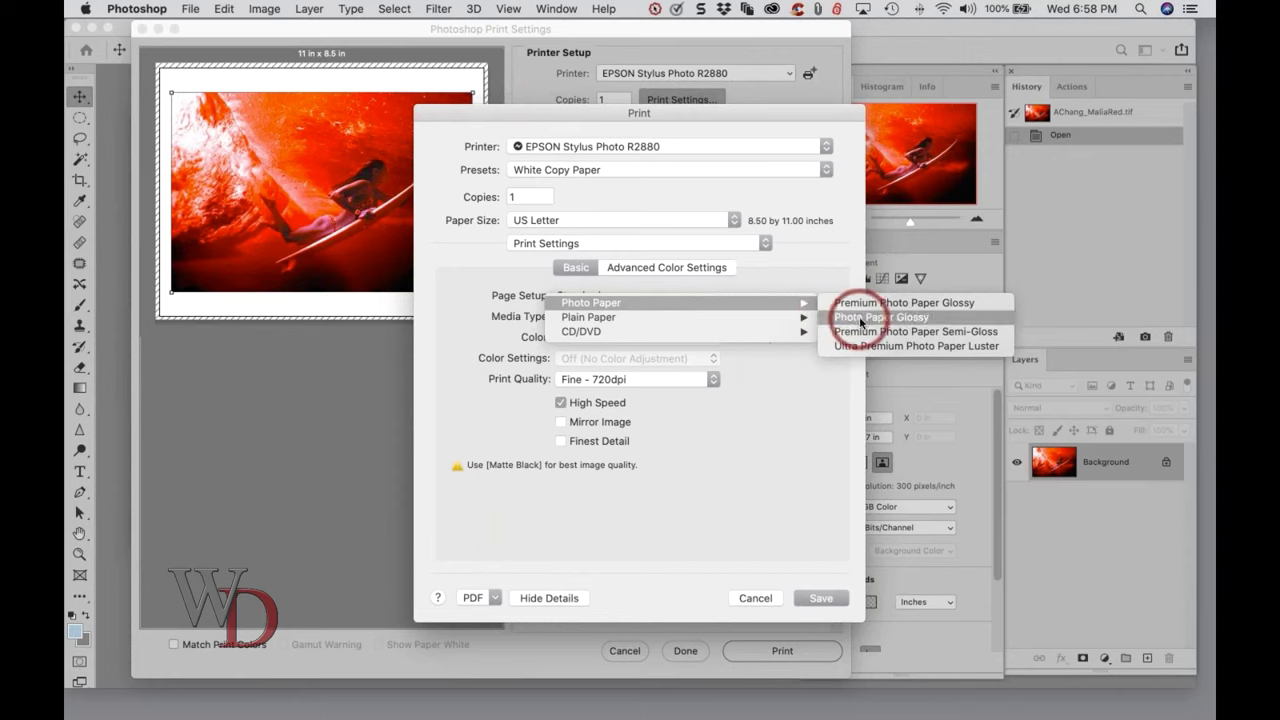
left_click(865, 346)
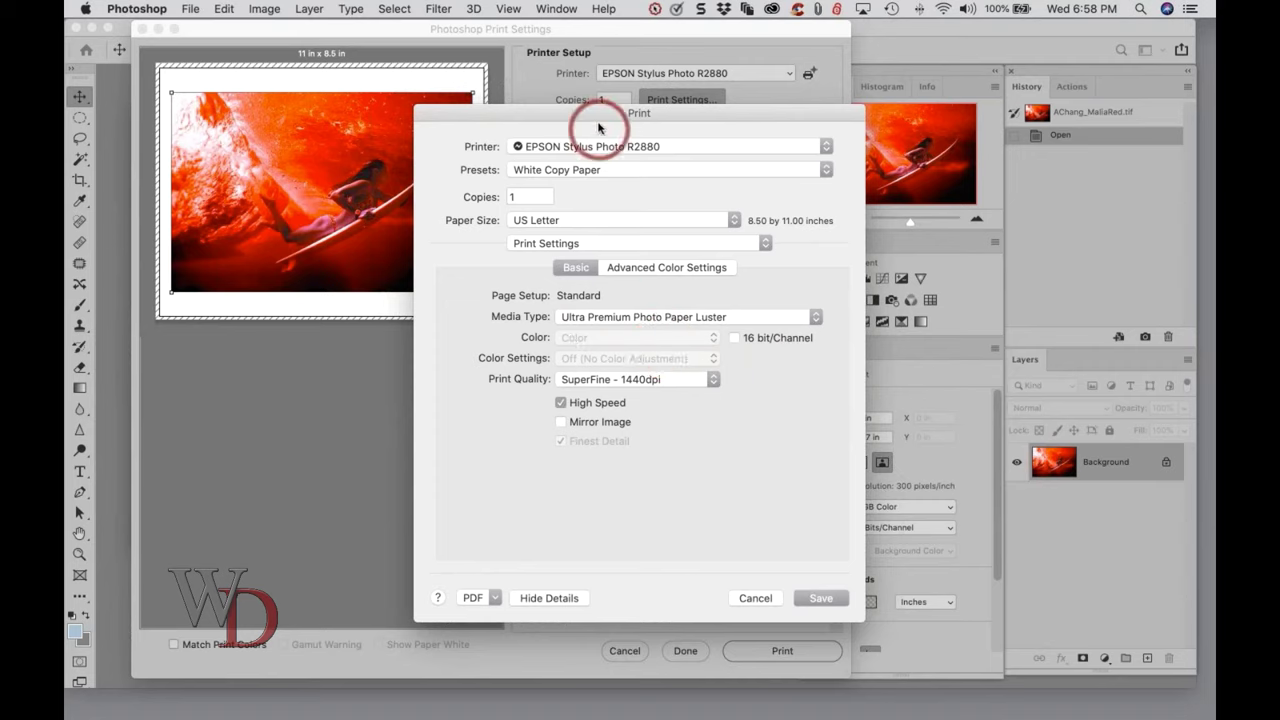
Move the driver dialog aside to check Photoshop's color handling and printer profile, and save the printer driver settings.
left_click_drag(600, 113, 1024, 206)
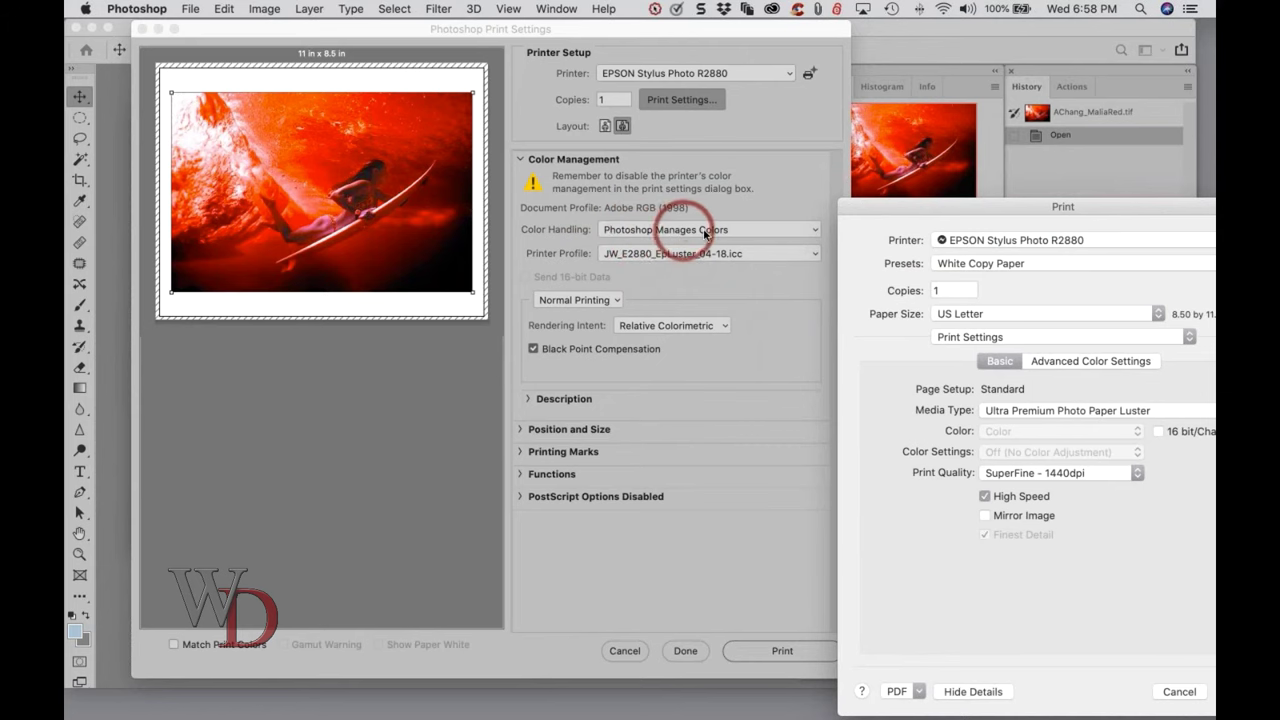
left_click_drag(949, 208, 607, 120)
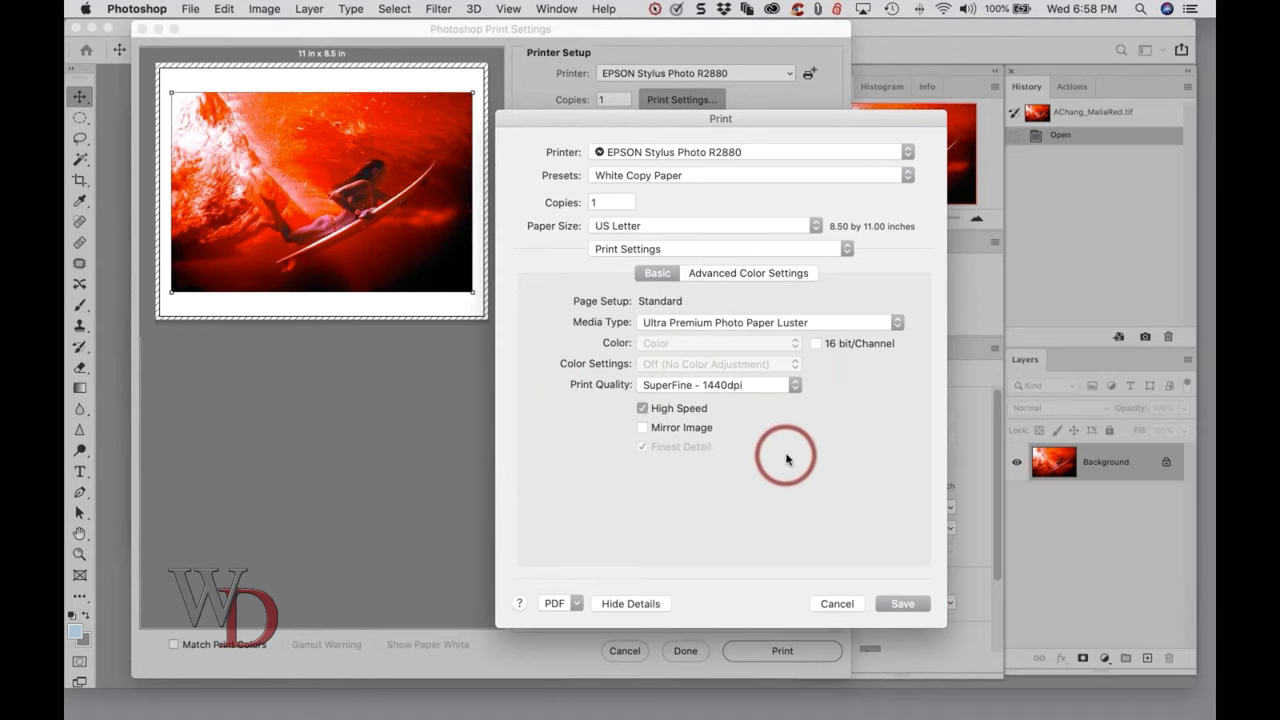
left_click(902, 604)
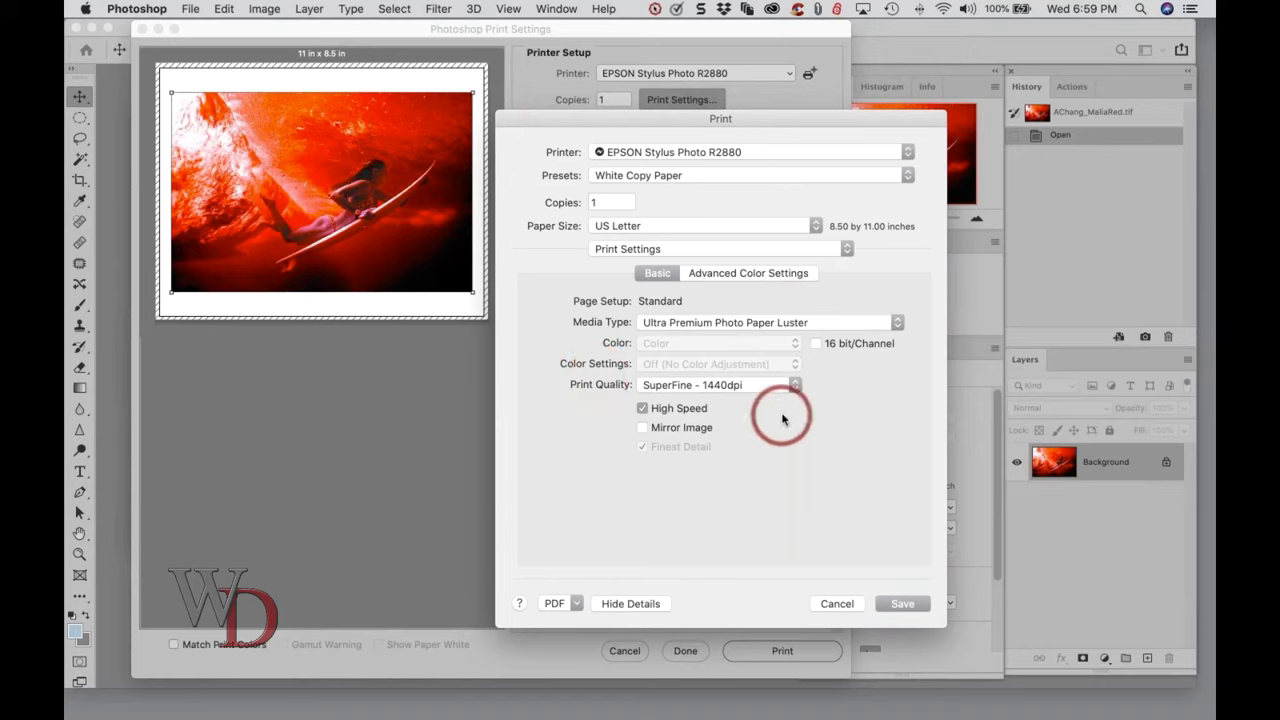
left_click(905, 604)
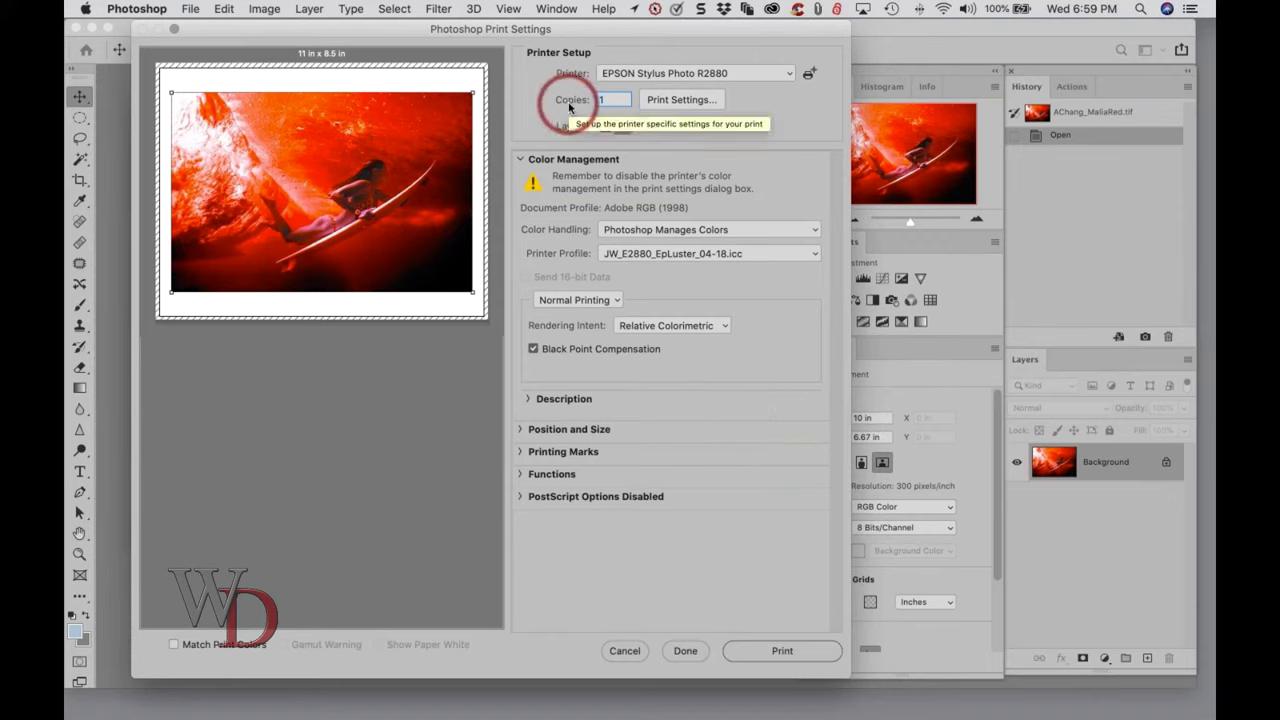
Review the EPSON driver's Print Settings options again, and cancel both the driver dialog and the photo's print dialog.
left_click(698, 104)
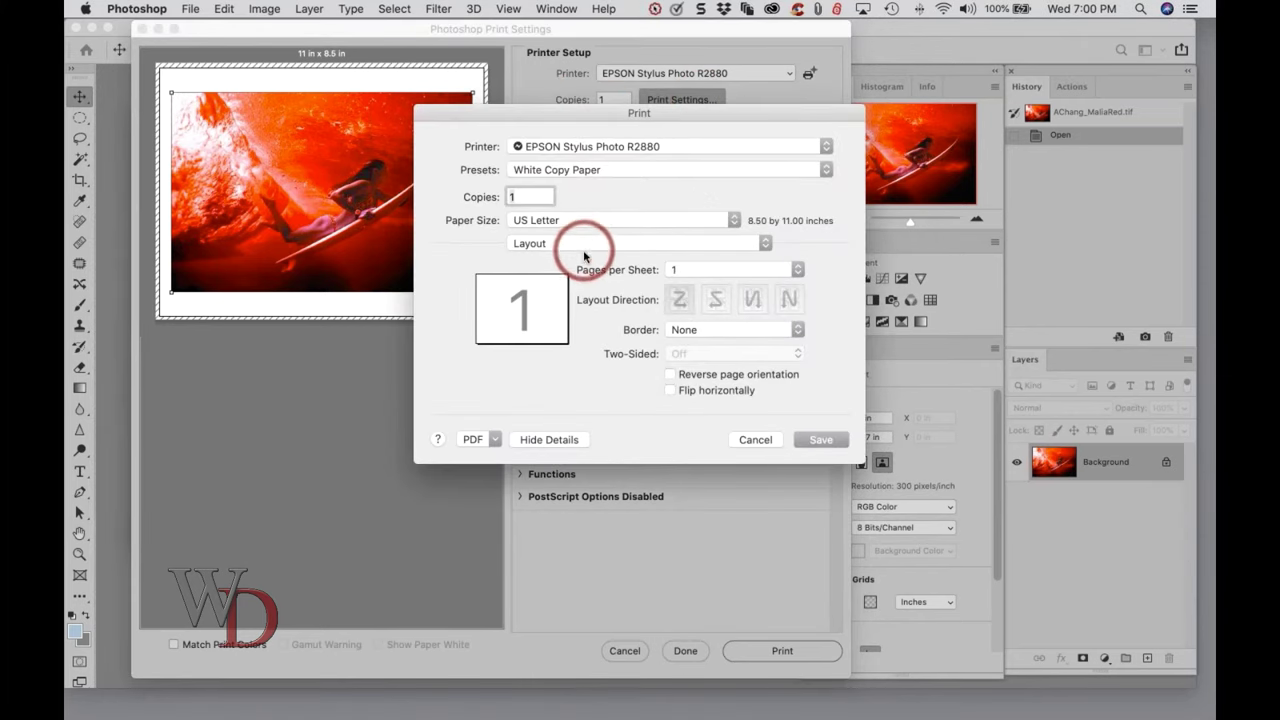
left_click(587, 247)
left_click(580, 310)
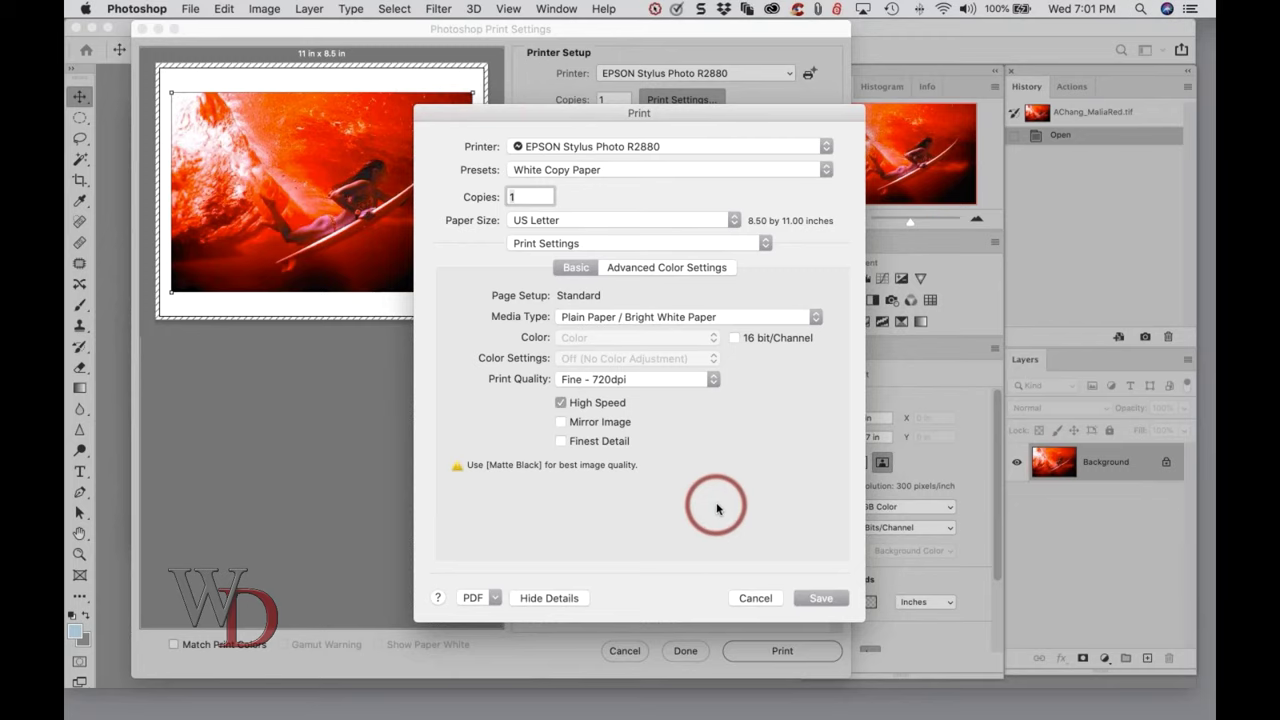
left_click(755, 598)
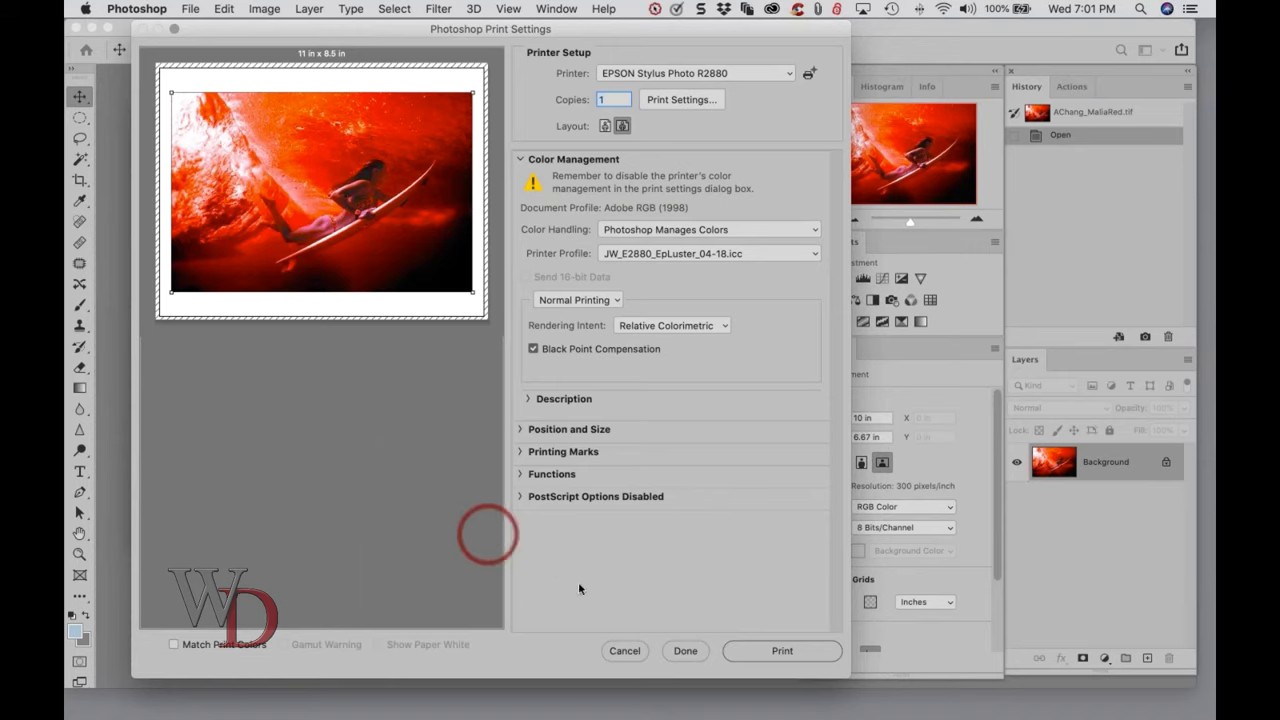
left_click(625, 650)
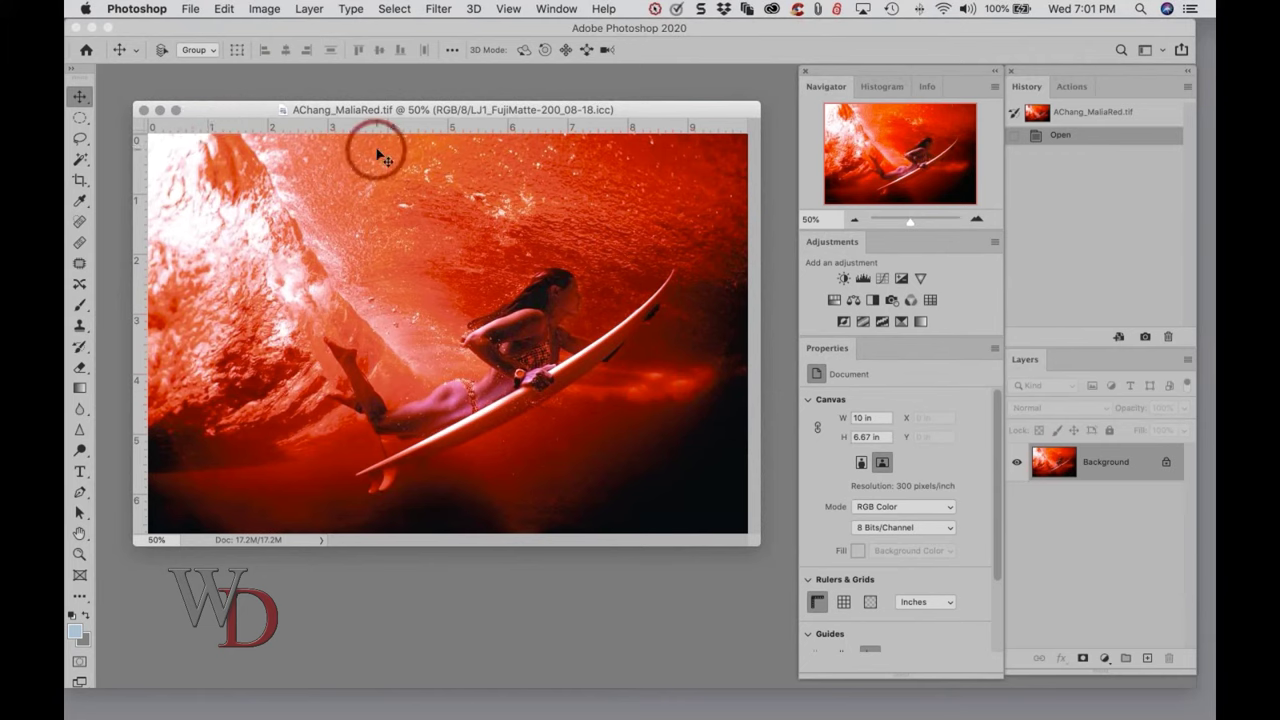
Start printing the surfer photo again and open the EPSON Stylus Photo R2880 driver dialog.
left_click(188, 12)
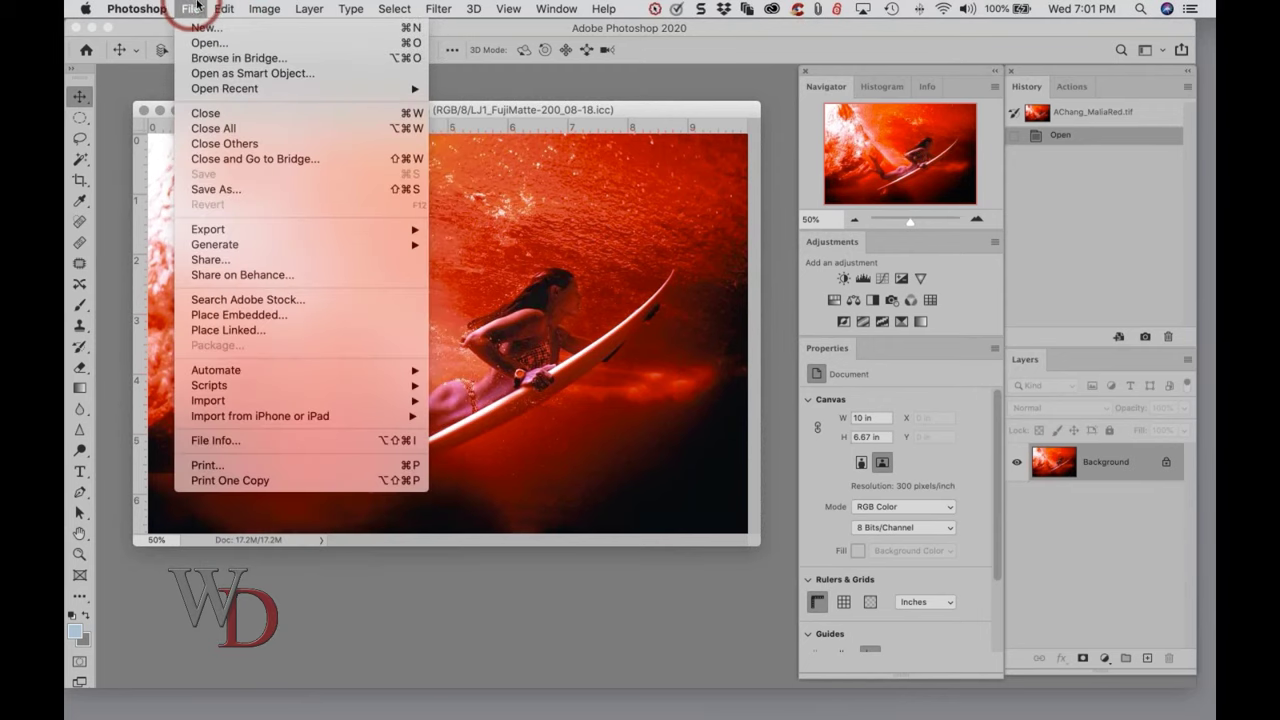
left_click(247, 465)
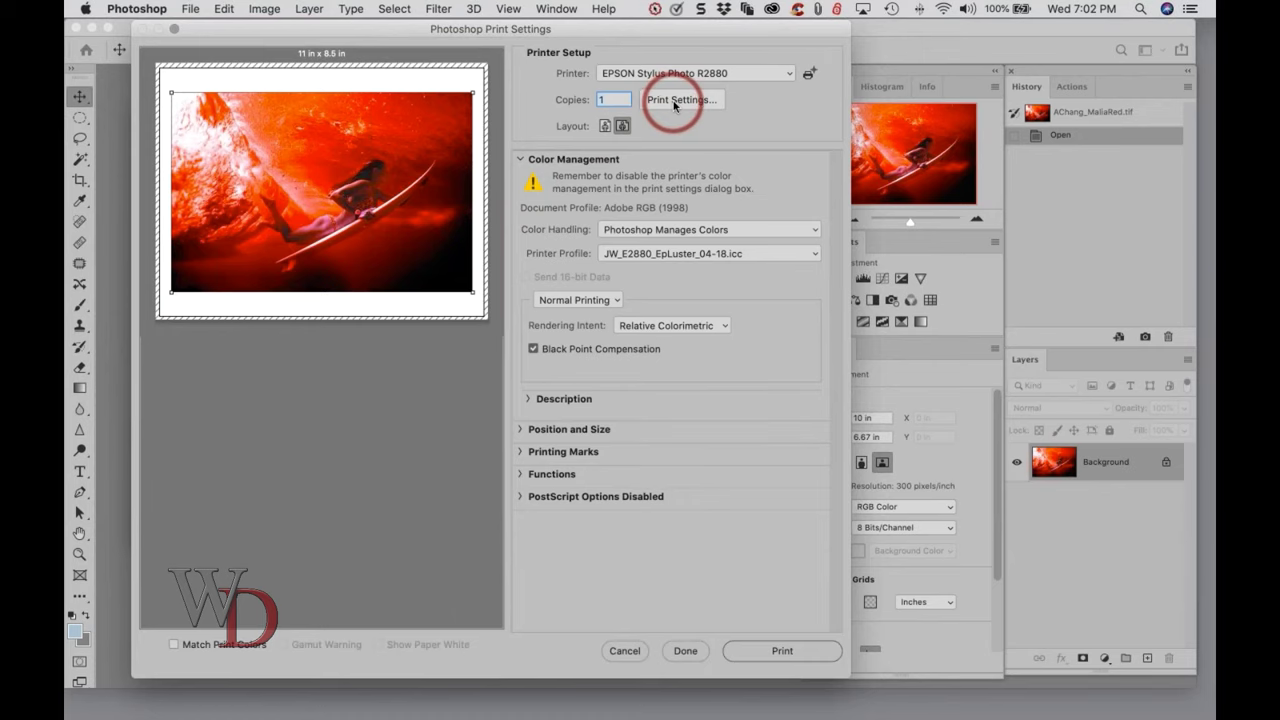
left_click(675, 101)
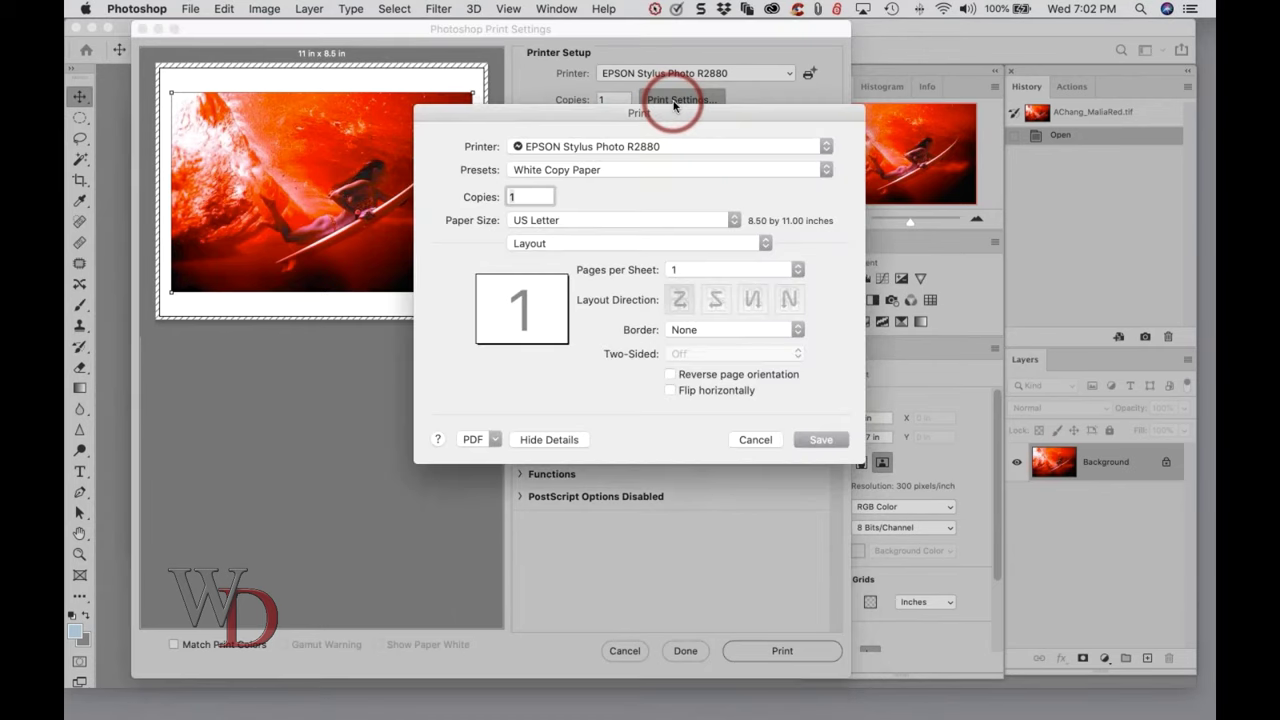